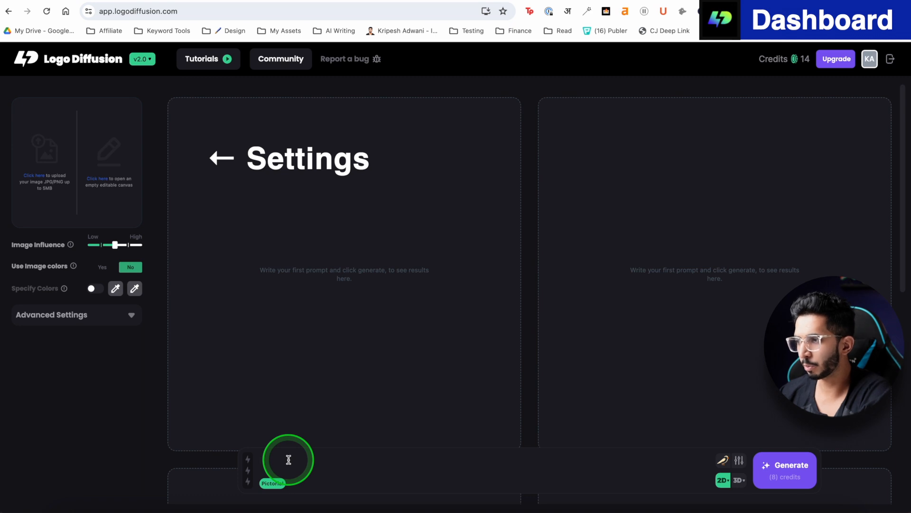
Step: Examine the Pictorial logo settings for style, detail level, extra features and background color
{"action": "left_click", "coordinate": [736, 465]}
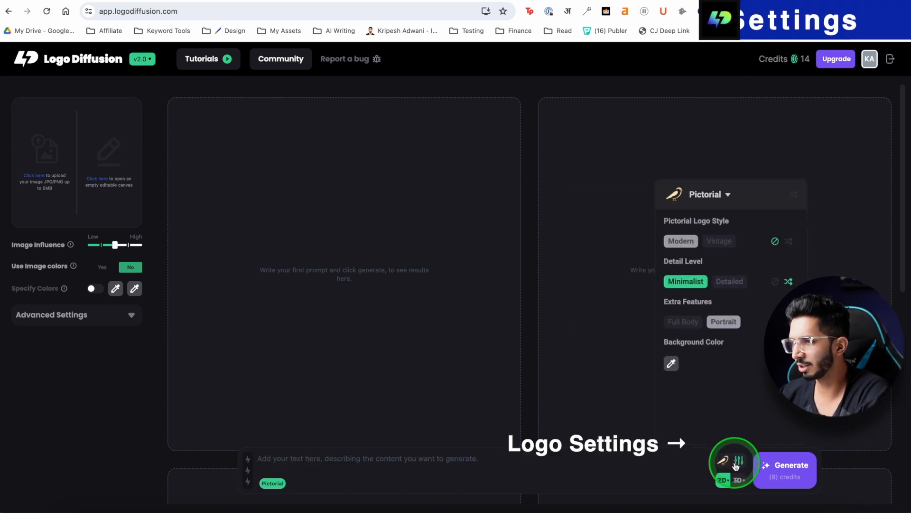
{"action": "left_click", "coordinate": [532, 135]}
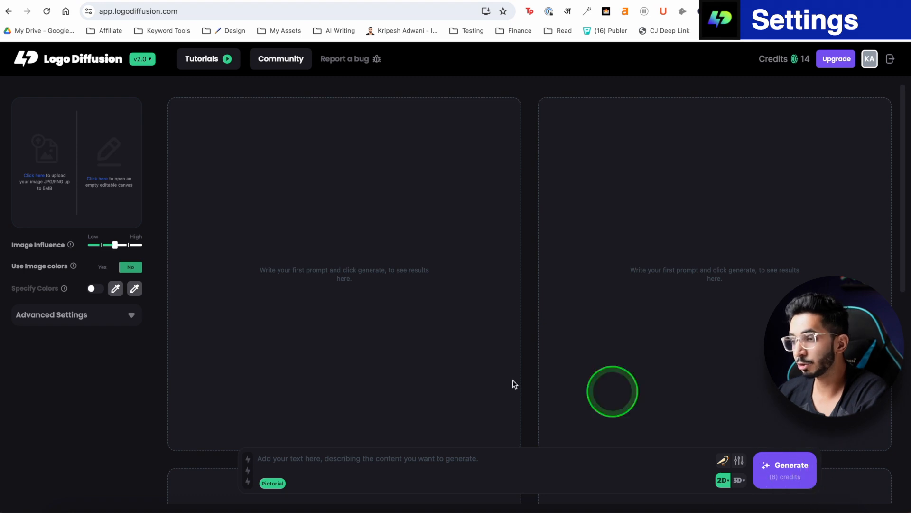
Step: In the advanced settings, set the number of images to generate to 2 and the dimensions to 512 x 512
{"action": "left_click", "coordinate": [83, 318]}
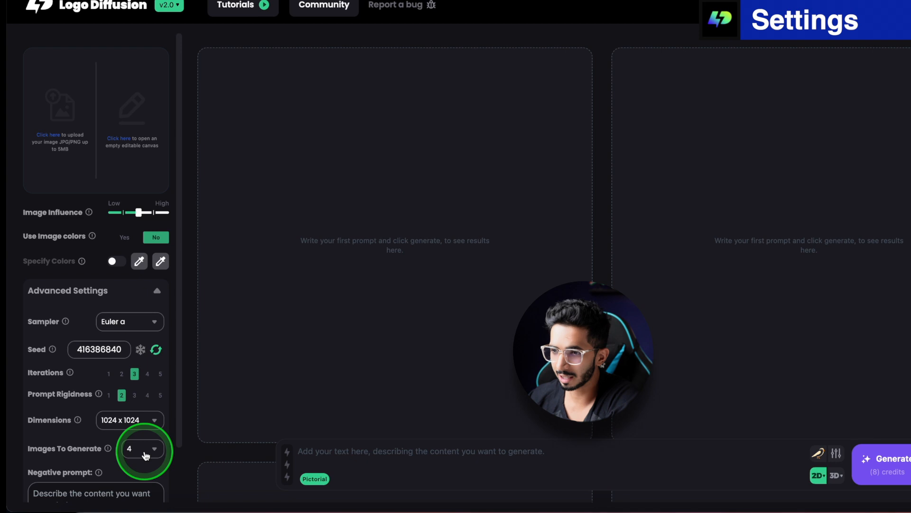
{"action": "left_click", "coordinate": [120, 428]}
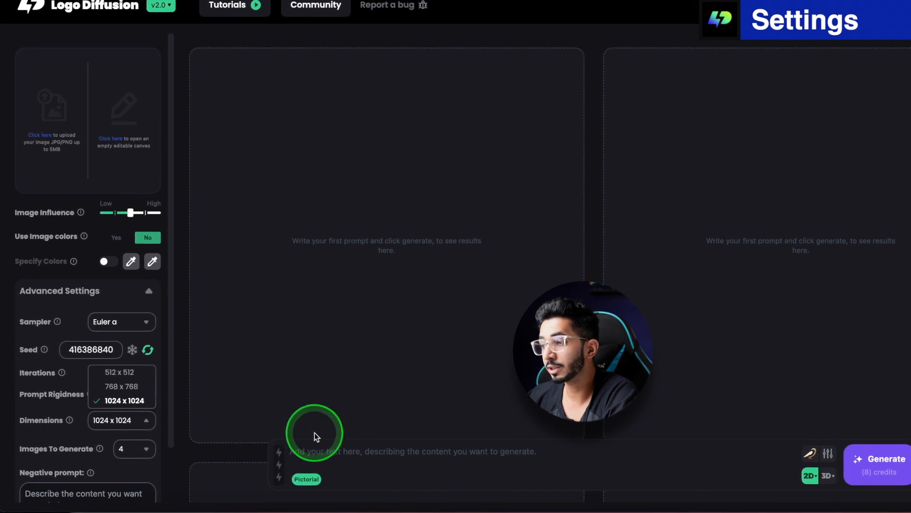
{"action": "left_click", "coordinate": [134, 449]}
{"action": "left_click", "coordinate": [130, 400]}
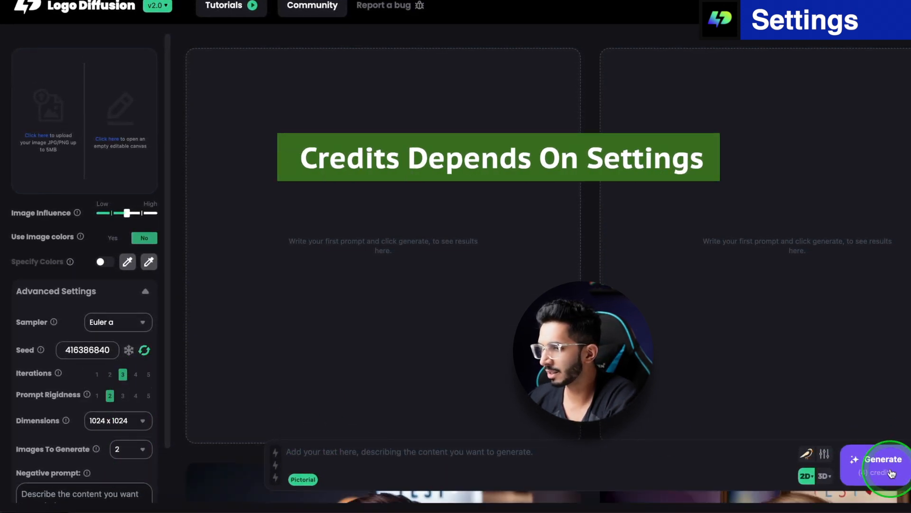
{"action": "left_click", "coordinate": [143, 420]}
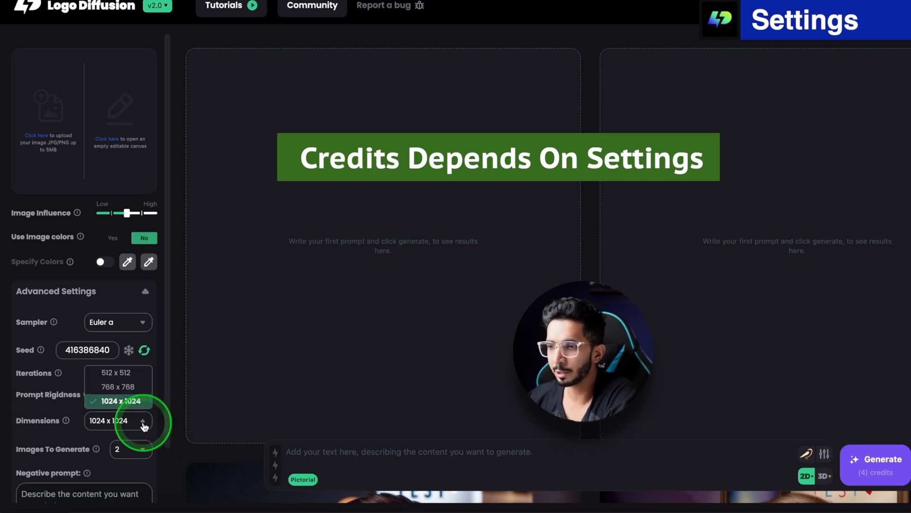
{"action": "left_click", "coordinate": [118, 375]}
{"action": "left_click", "coordinate": [678, 455]}
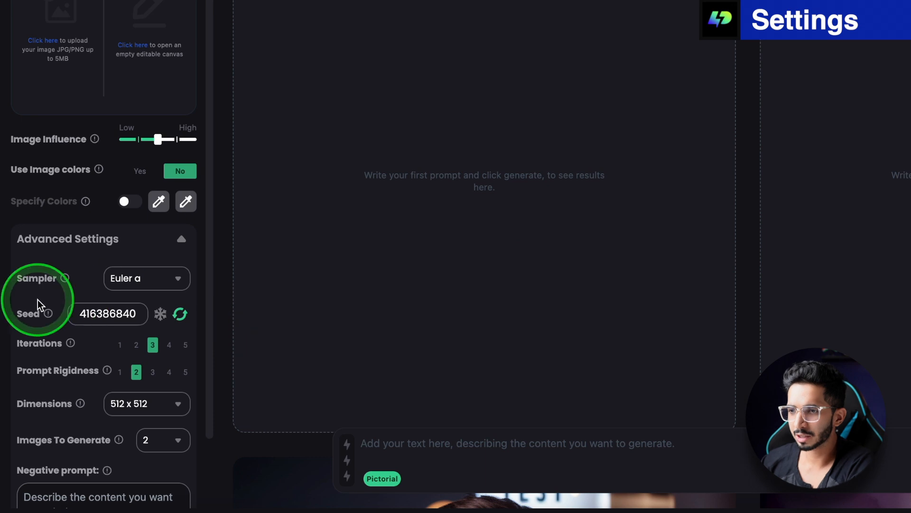
Step: Enter "Cyberdog with a sunglass" as the description of the logo to generate
{"action": "scroll", "coordinate": [59, 338], "scroll_direction": "down", "scroll_amount": 3}
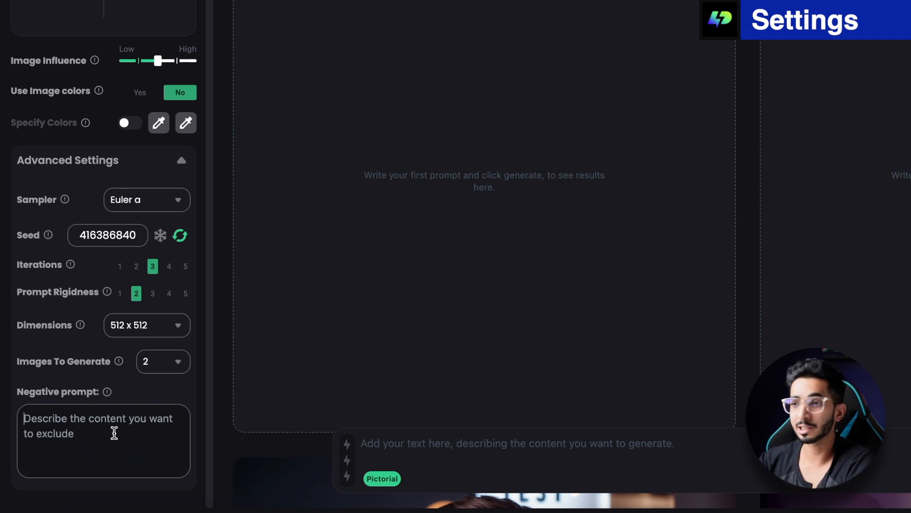
{"action": "scroll", "coordinate": [114, 433], "scroll_direction": "up", "scroll_amount": 3}
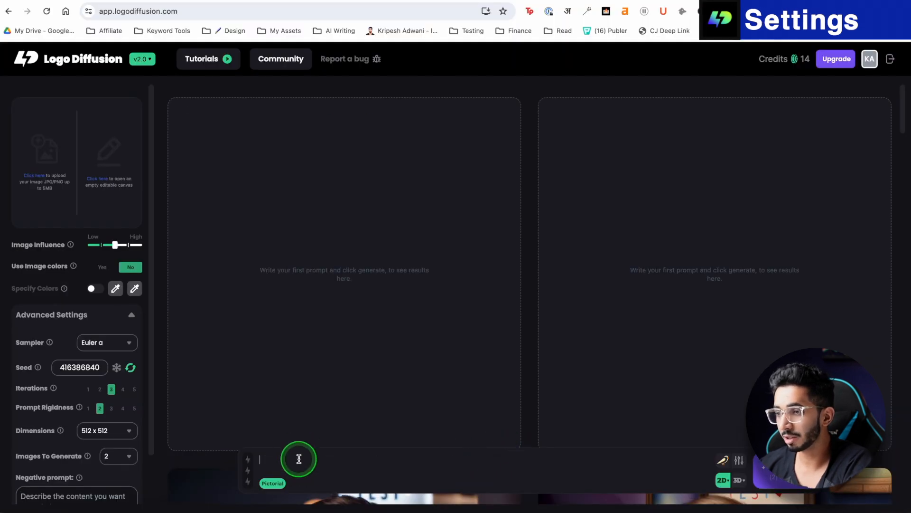
{"action": "left_click", "coordinate": [299, 459]}
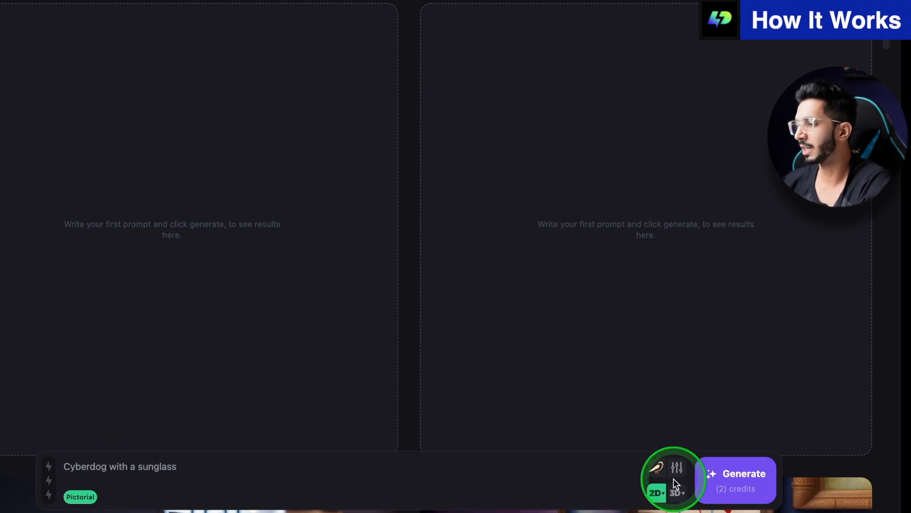
Step: Browse the available 3D styles, then the 2D logo types and 2D art styles
{"action": "left_click", "coordinate": [676, 493]}
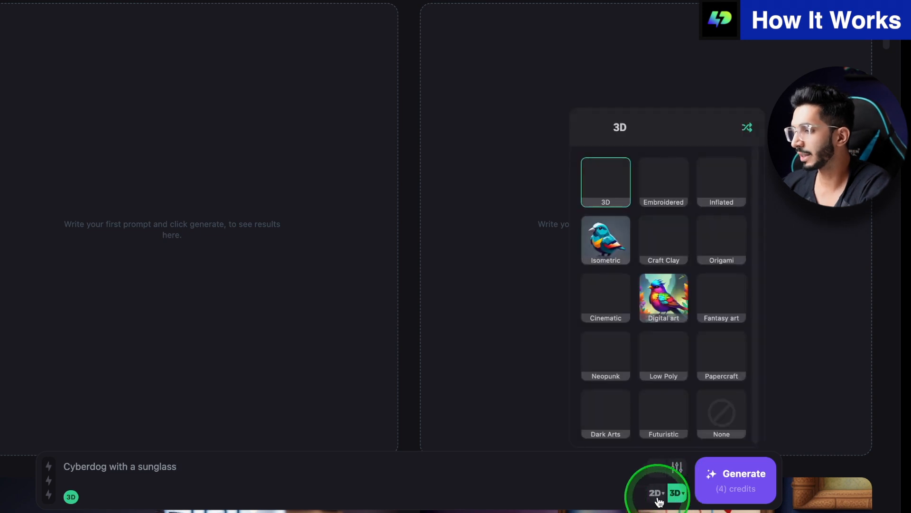
{"action": "left_click", "coordinate": [658, 497]}
{"action": "left_click", "coordinate": [657, 466]}
{"action": "left_click", "coordinate": [657, 493]}
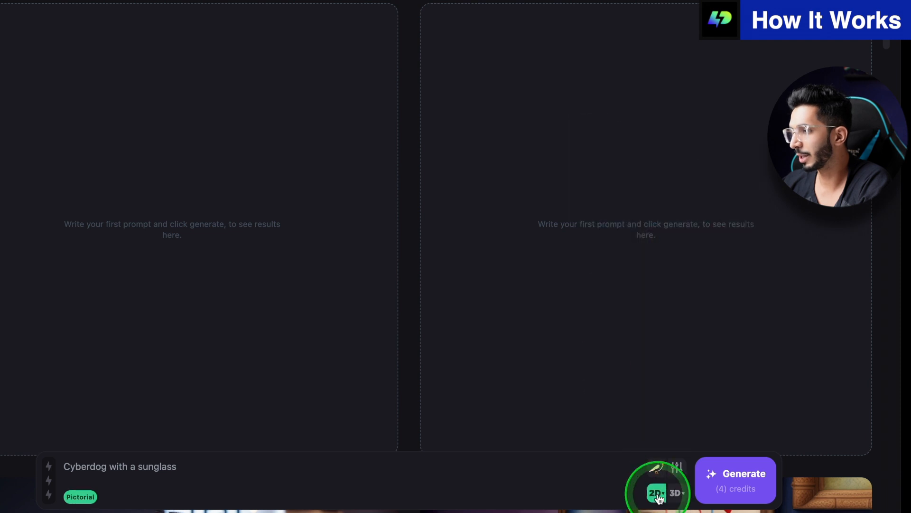
{"action": "scroll", "coordinate": [651, 214], "scroll_direction": "down", "scroll_amount": 1}
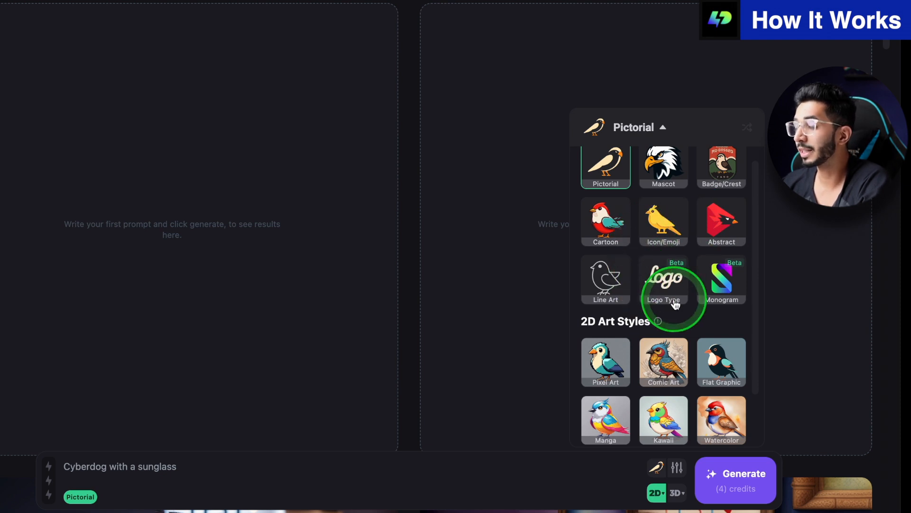
{"action": "scroll", "coordinate": [676, 304], "scroll_direction": "down", "scroll_amount": 3}
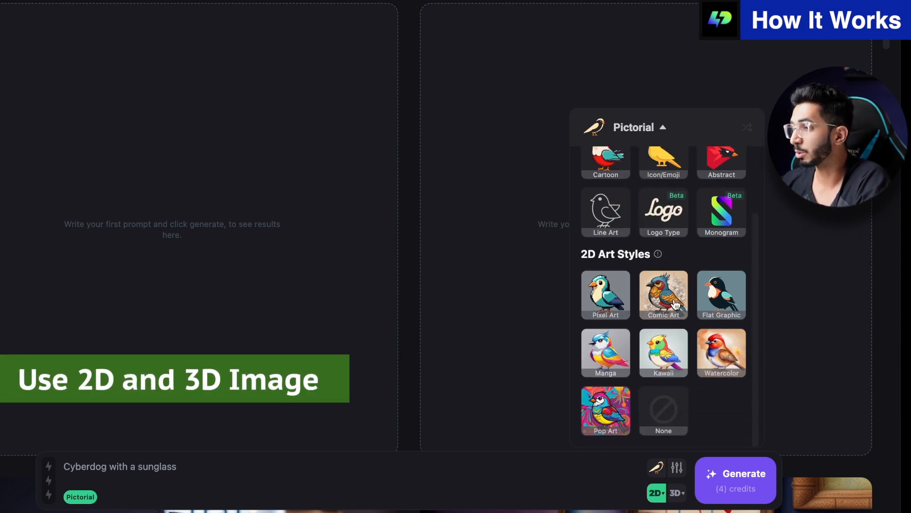
{"action": "scroll", "coordinate": [676, 304], "scroll_direction": "up", "scroll_amount": 3}
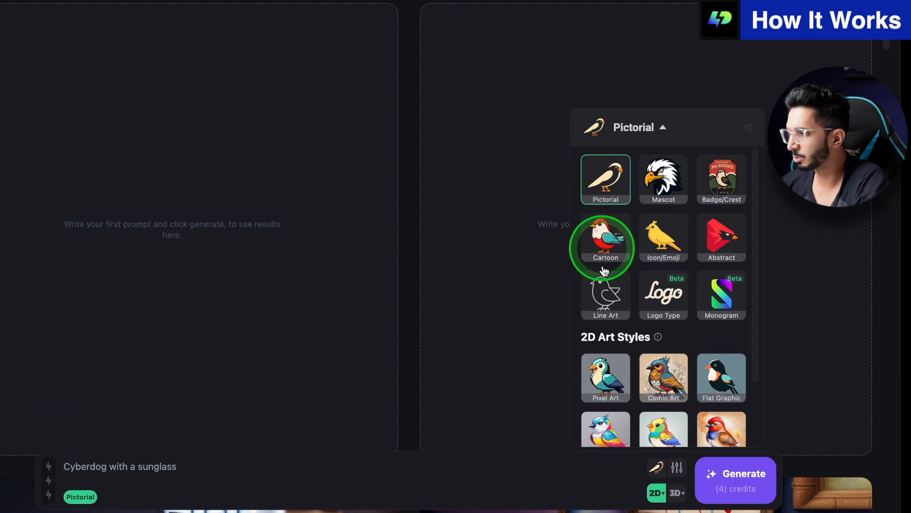
{"action": "scroll", "coordinate": [603, 266], "scroll_direction": "down", "scroll_amount": 3}
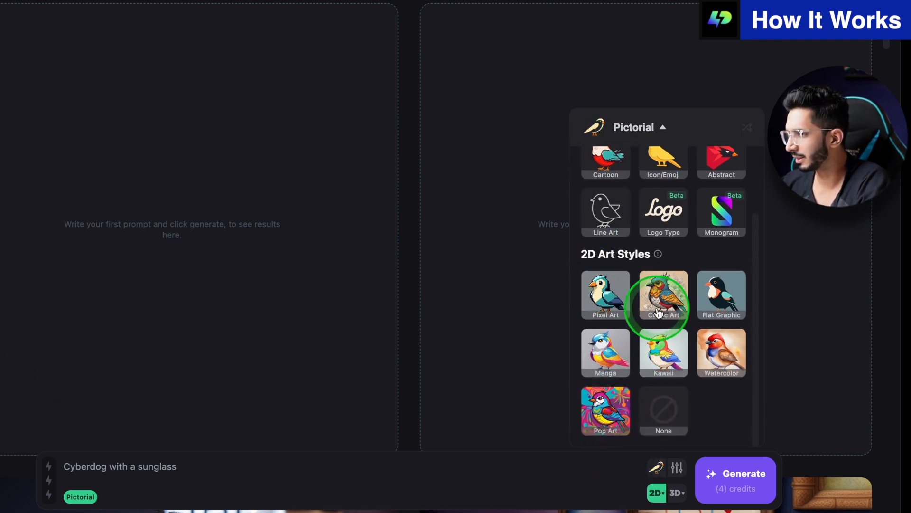
{"action": "scroll", "coordinate": [661, 307], "scroll_direction": "up", "scroll_amount": 3}
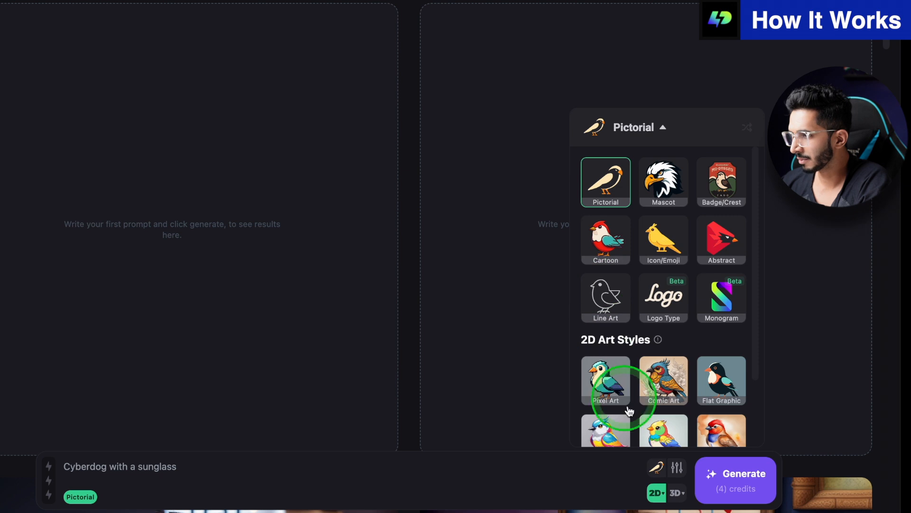
Step: Set the Pictorial logo style to Modern and generate the 2D logos
{"action": "left_click", "coordinate": [677, 468]}
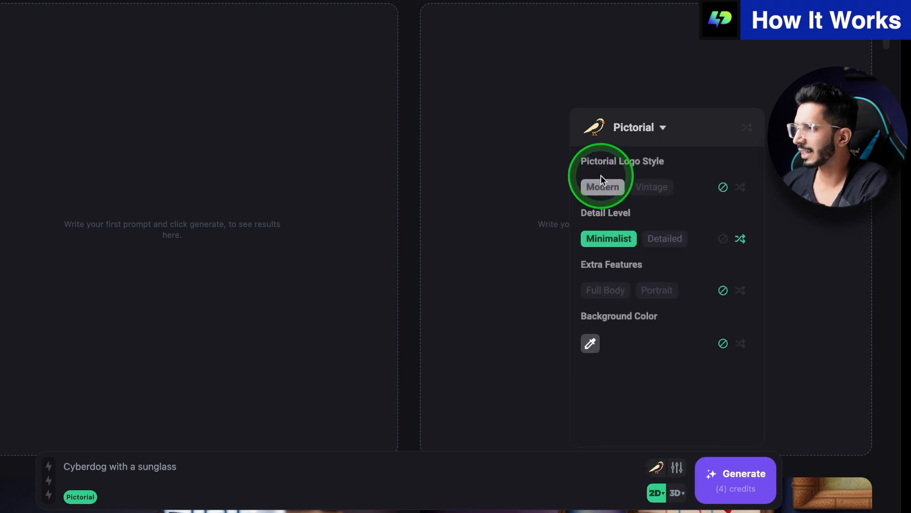
{"action": "double_click", "coordinate": [722, 194]}
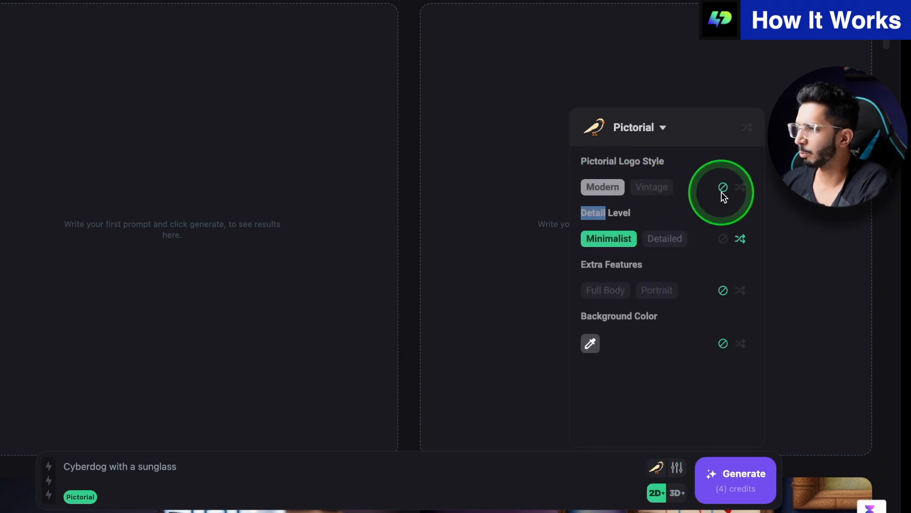
{"action": "left_click", "coordinate": [726, 190]}
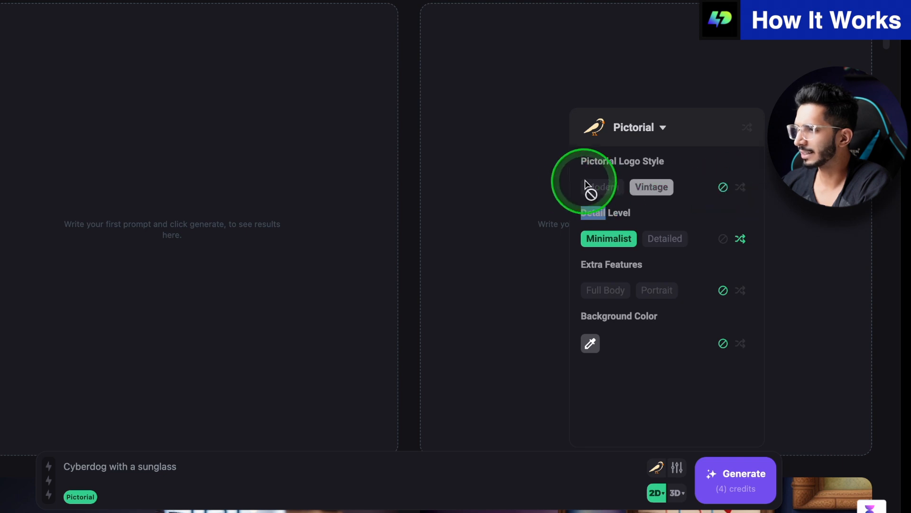
{"action": "left_click", "coordinate": [737, 189]}
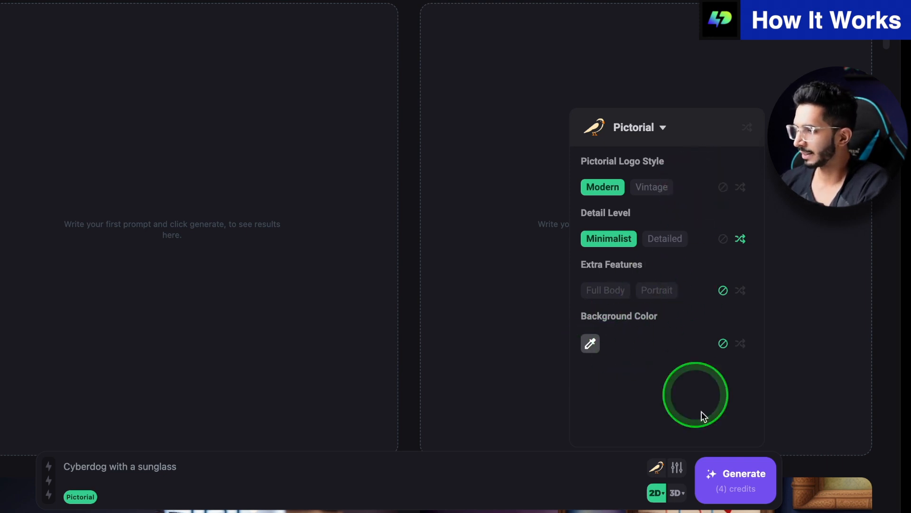
{"action": "left_click", "coordinate": [725, 481]}
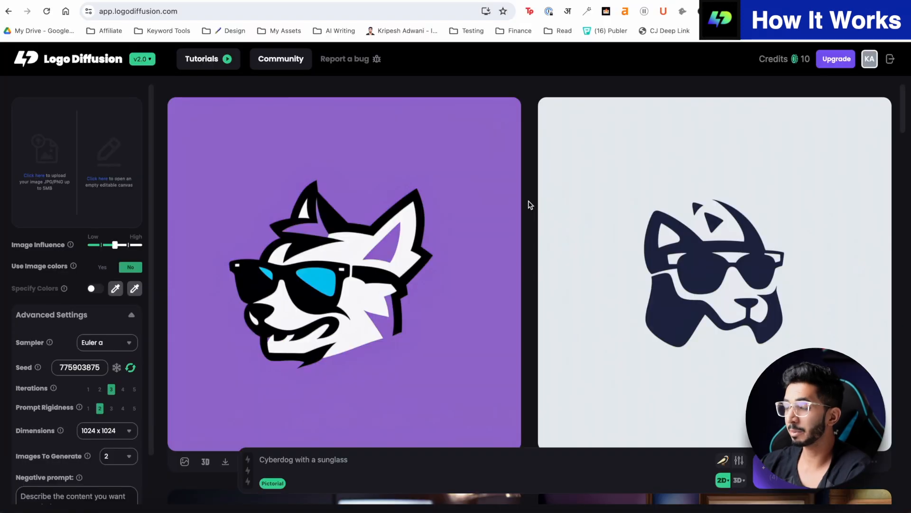
Step: Compare the two generated logos and download the dog logo with the purple background from its detail view
{"action": "mouse_move", "coordinate": [366, 269]}
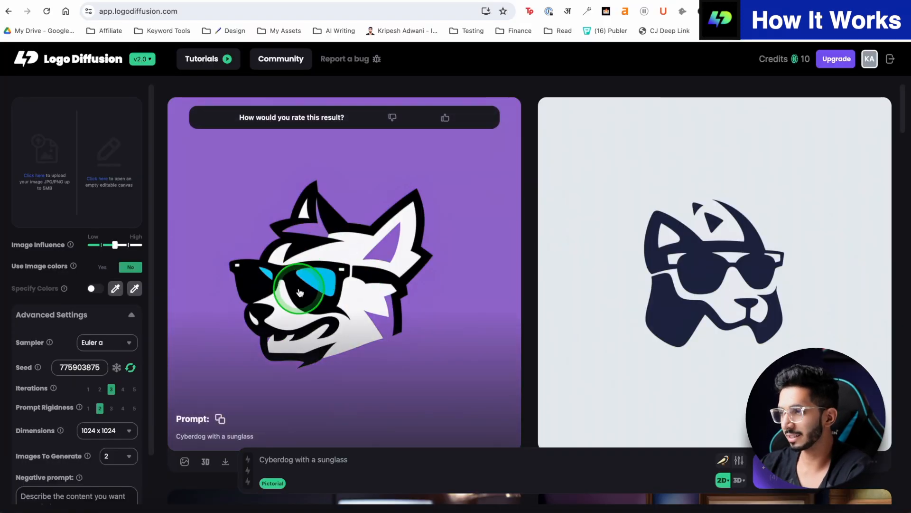
{"action": "mouse_move", "coordinate": [625, 280]}
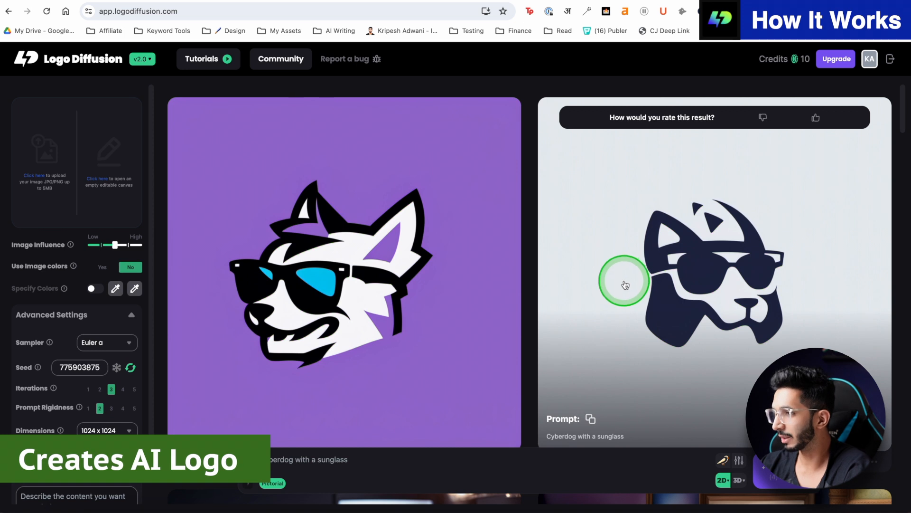
{"action": "mouse_move", "coordinate": [350, 283]}
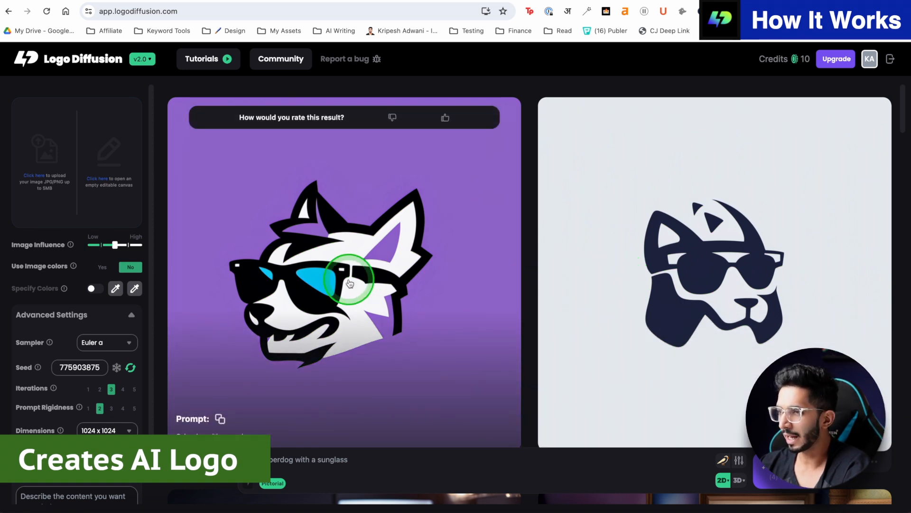
{"action": "mouse_move", "coordinate": [647, 298]}
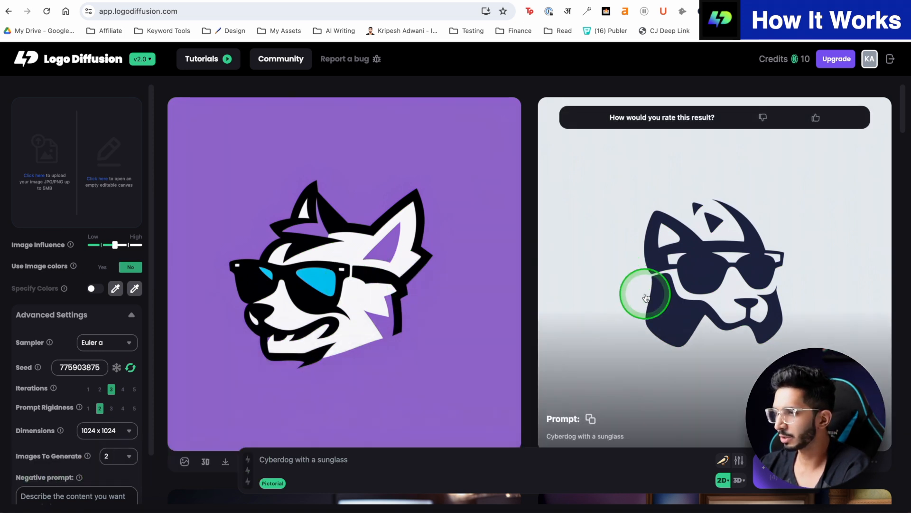
{"action": "left_click", "coordinate": [401, 291]}
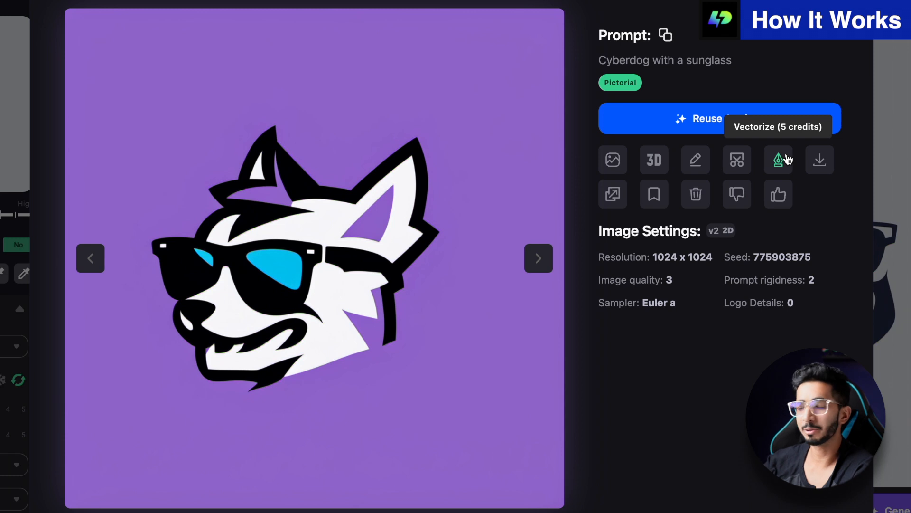
{"action": "left_click", "coordinate": [823, 165]}
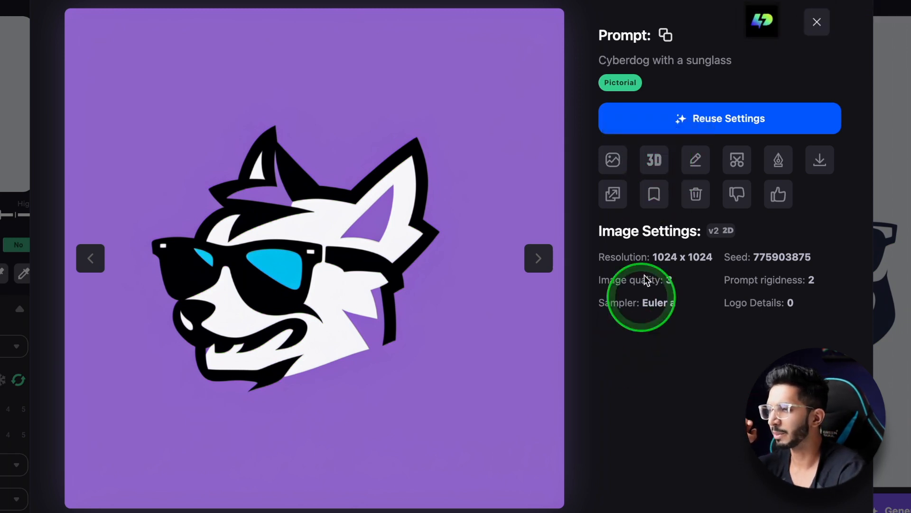
Step: Use the purple-background dog logo as the source for a 3D version and set the dimensions to 512 x 512
{"action": "left_click", "coordinate": [654, 160]}
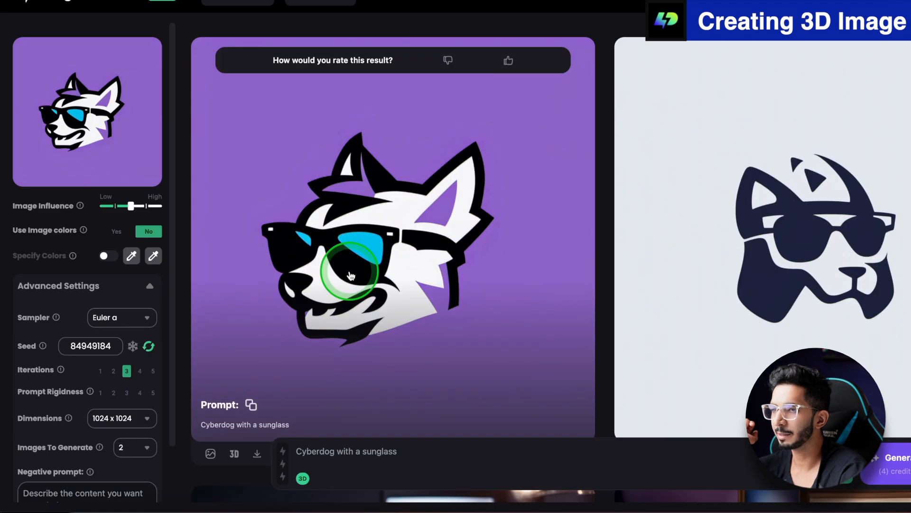
{"action": "mouse_move", "coordinate": [66, 141]}
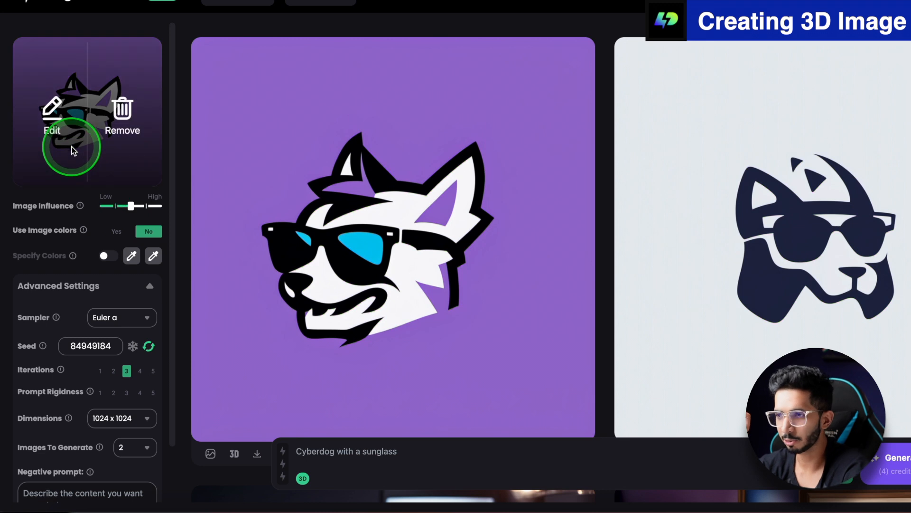
{"action": "scroll", "coordinate": [152, 356], "scroll_direction": "down", "scroll_amount": 2}
{"action": "left_click", "coordinate": [118, 357]}
{"action": "left_click", "coordinate": [122, 380]}
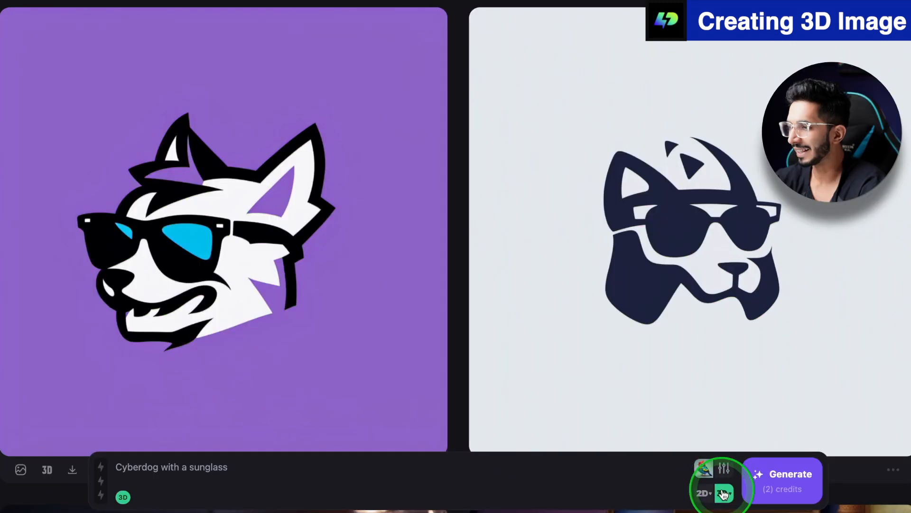
Step: Choose the Futuristic 3D style and generate the 3D versions of the dog logo
{"action": "left_click", "coordinate": [826, 453]}
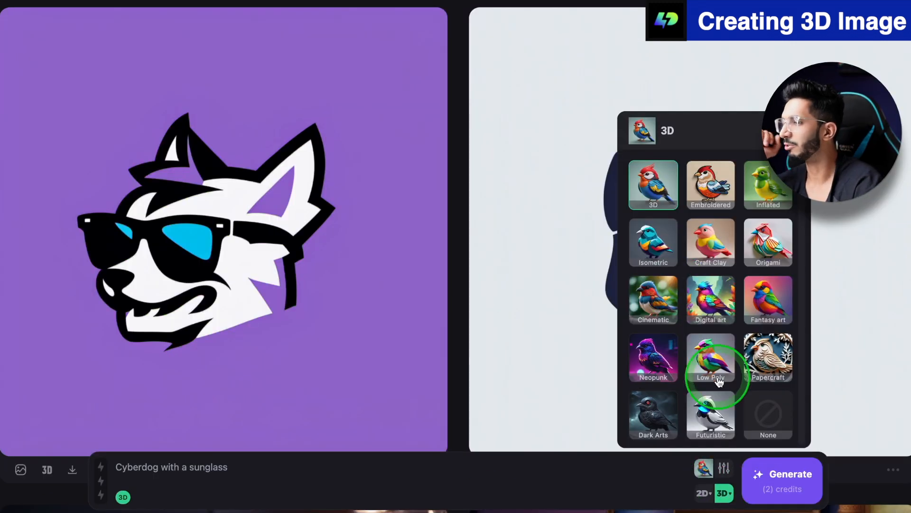
{"action": "left_click", "coordinate": [710, 424]}
{"action": "left_click", "coordinate": [783, 477]}
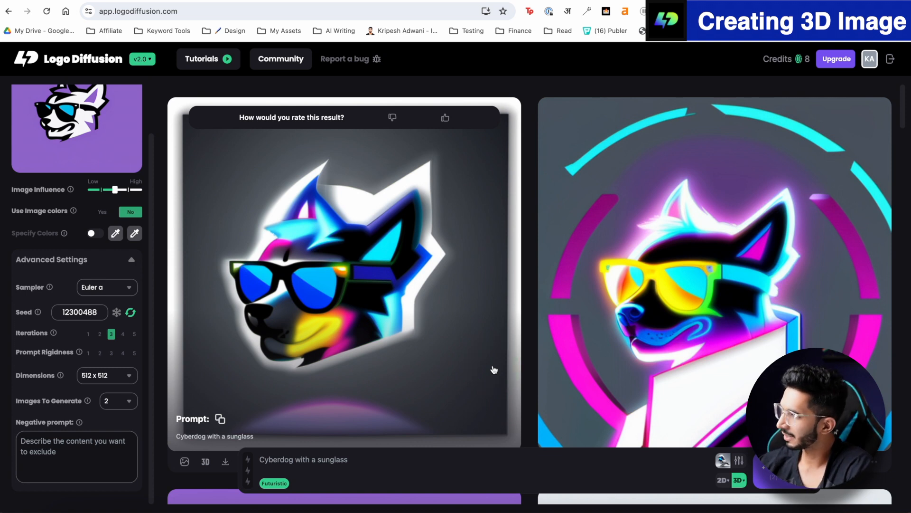
Step: Remove the purple dog logo as the reference image for generation
{"action": "scroll", "coordinate": [494, 369], "scroll_direction": "down", "scroll_amount": 1}
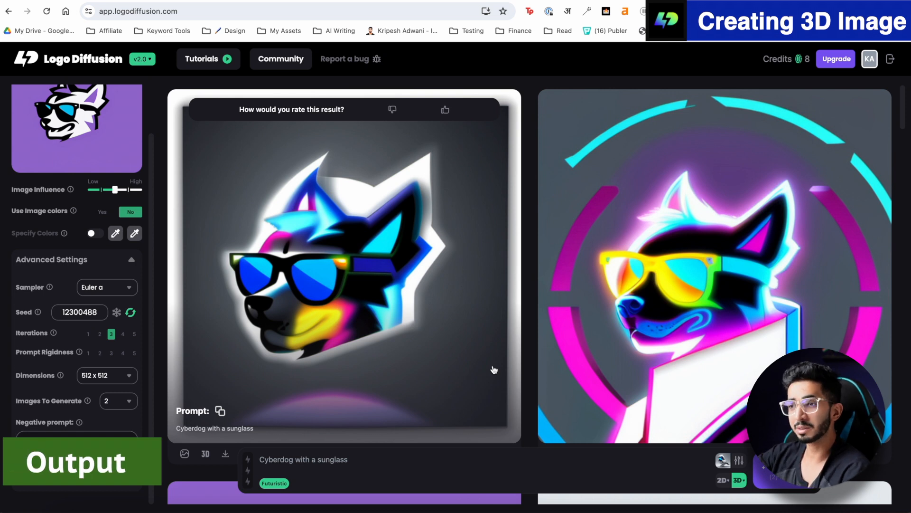
{"action": "left_click", "coordinate": [112, 160]}
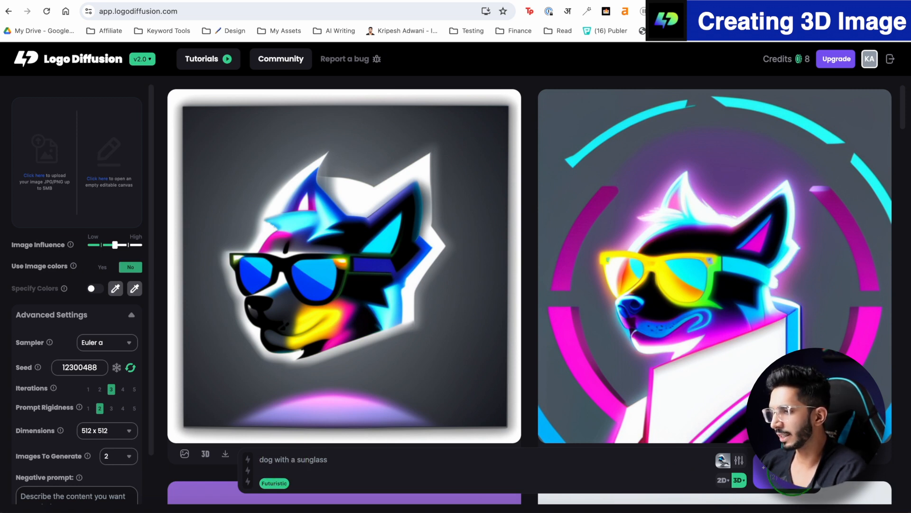
Step: Generate Futuristic 3D images from the prompt "dog with a sunglass" without a reference image
{"action": "left_click", "coordinate": [772, 481]}
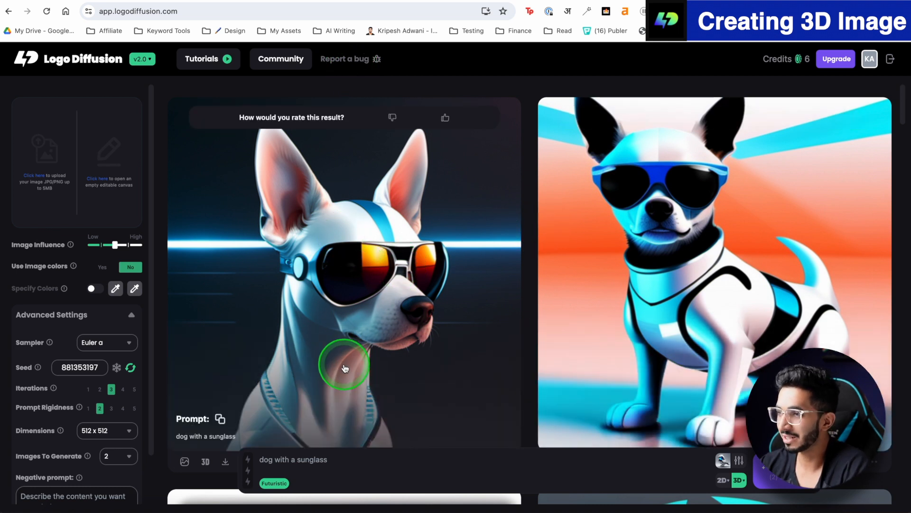
{"action": "left_click", "coordinate": [744, 477]}
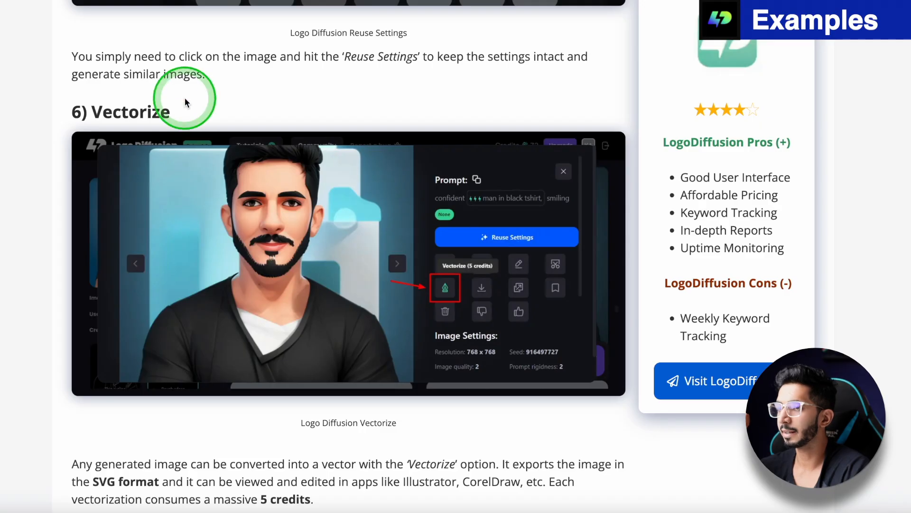
Step: Switch to the Logo Diffusion review article and look through its sections on generation settings, vectorizing, background removal and image upscaling
{"action": "scroll", "coordinate": [183, 98], "scroll_direction": "up", "scroll_amount": 15}
{"action": "scroll", "coordinate": [186, 103], "scroll_direction": "down", "scroll_amount": 20}
{"action": "scroll", "coordinate": [186, 104], "scroll_direction": "down", "scroll_amount": 20}
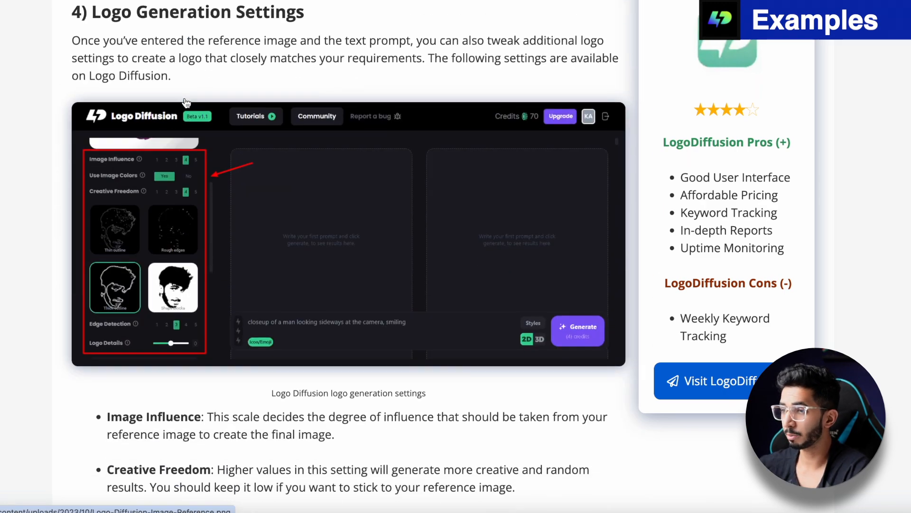
{"action": "scroll", "coordinate": [186, 103], "scroll_direction": "down", "scroll_amount": 20}
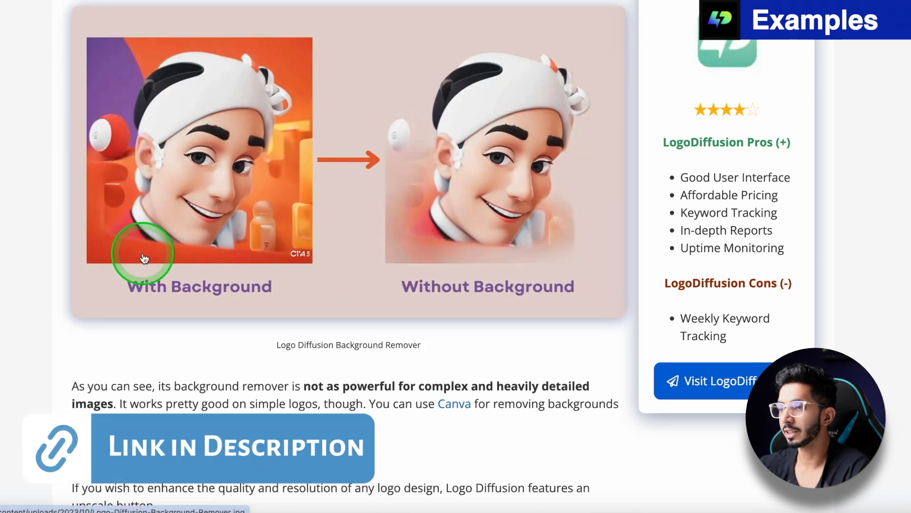
{"action": "scroll", "coordinate": [368, 229], "scroll_direction": "down", "scroll_amount": 4}
{"action": "scroll", "coordinate": [369, 231], "scroll_direction": "down", "scroll_amount": 3}
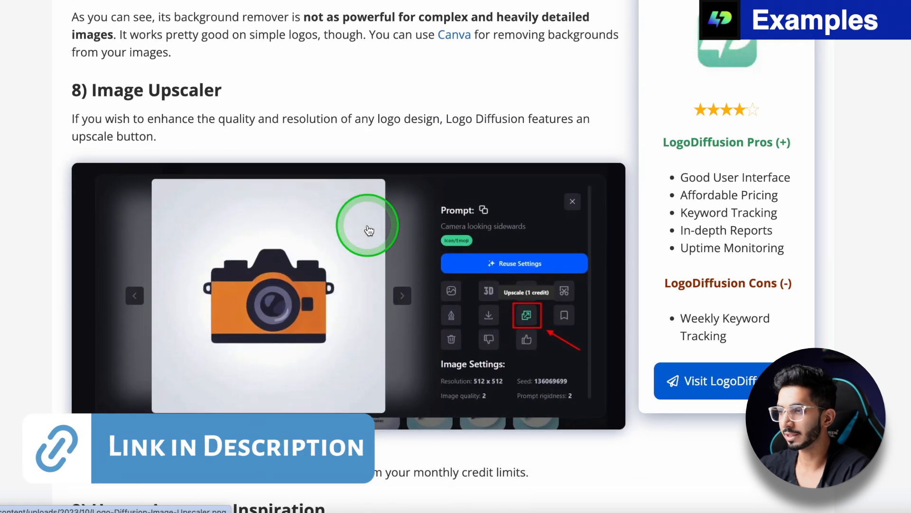
{"action": "scroll", "coordinate": [369, 230], "scroll_direction": "down", "scroll_amount": 2}
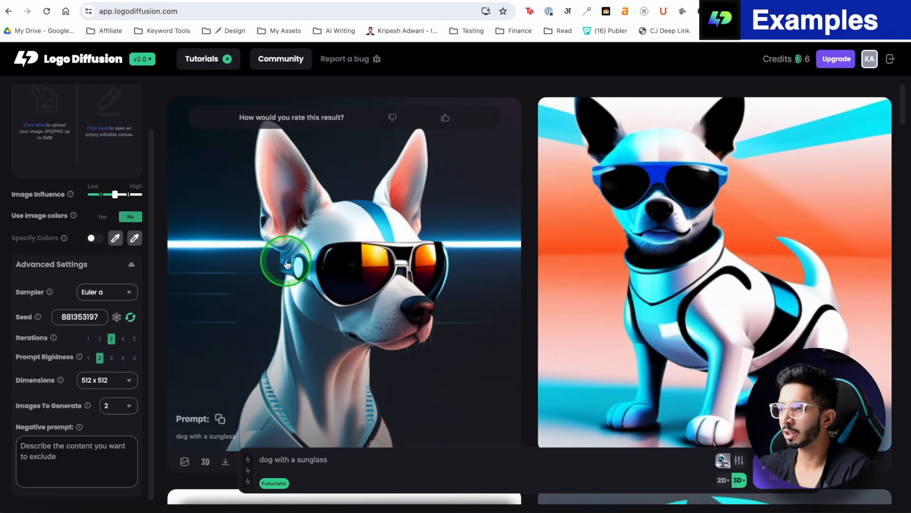
Step: Return to Logo Diffusion and examine the prompt, style and redesign settings of the earlier Cinematic portrait of the man in a black vest
{"action": "scroll", "coordinate": [287, 264], "scroll_direction": "down", "scroll_amount": 20}
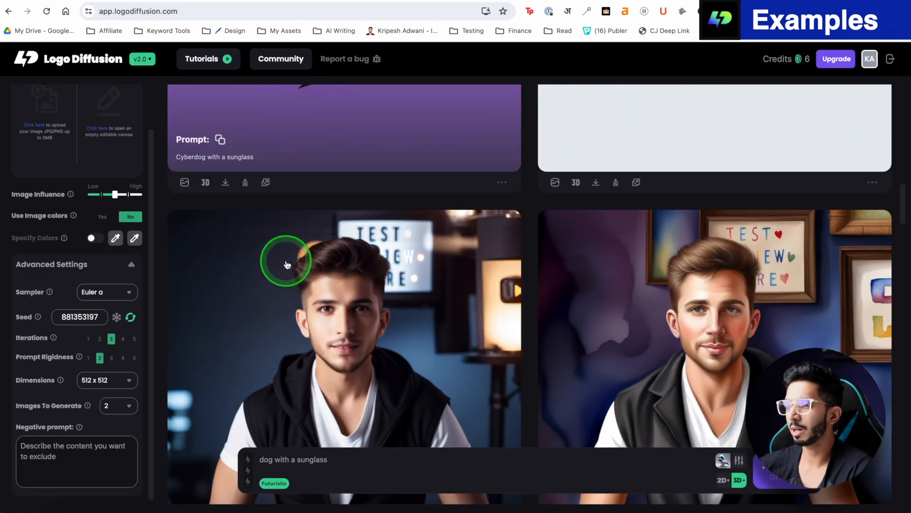
{"action": "scroll", "coordinate": [294, 256], "scroll_direction": "up", "scroll_amount": 4}
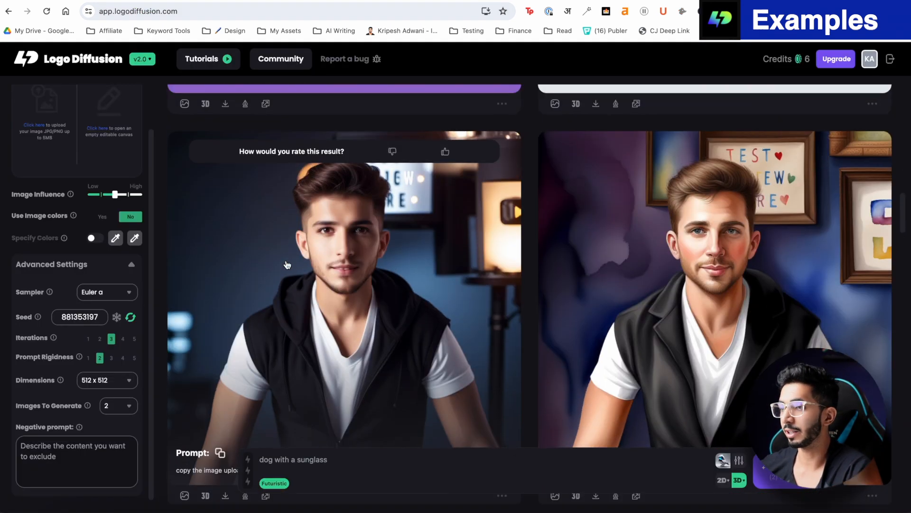
{"action": "scroll", "coordinate": [458, 234], "scroll_direction": "down", "scroll_amount": 2}
{"action": "scroll", "coordinate": [476, 252], "scroll_direction": "up", "scroll_amount": 1}
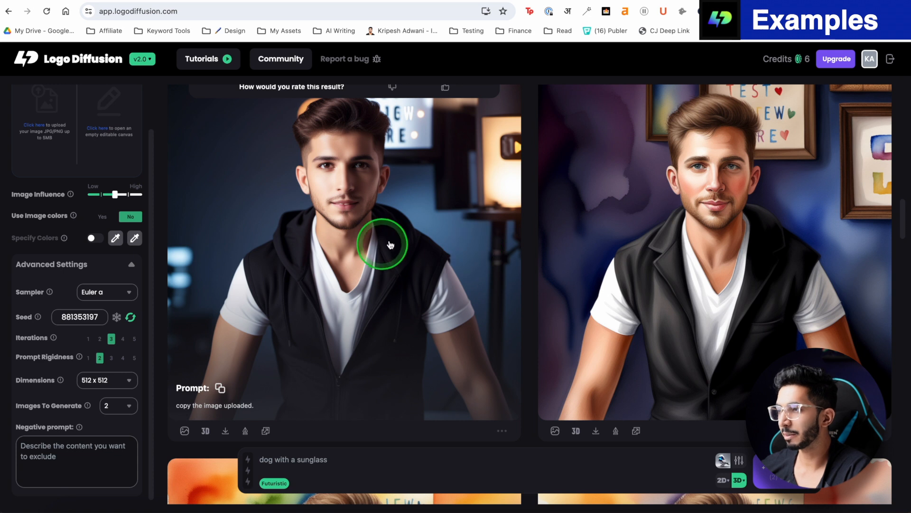
{"action": "left_click", "coordinate": [359, 268]}
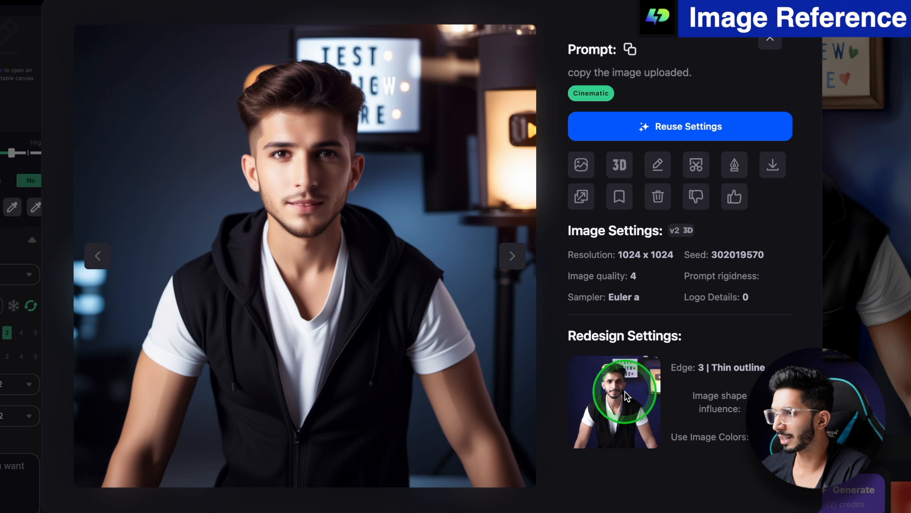
{"action": "left_click_drag", "start_coordinate": [608, 67], "coordinate": [681, 67]}
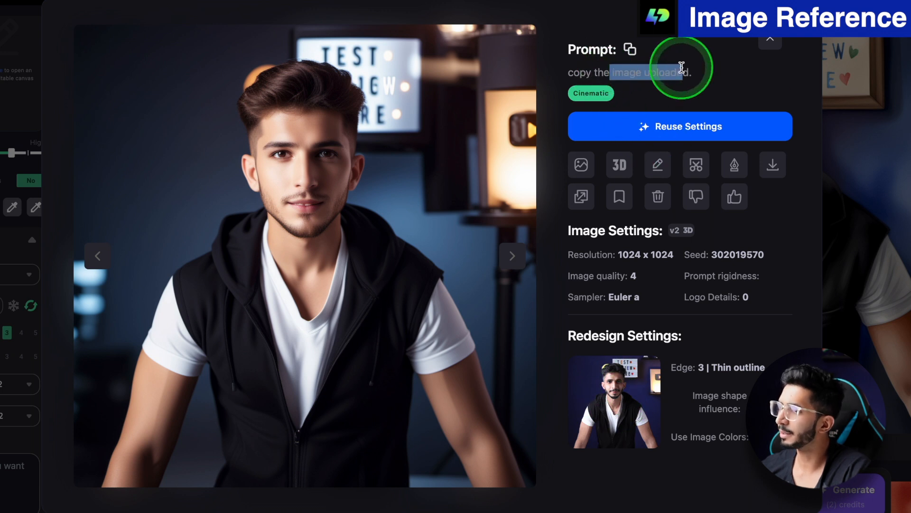
{"action": "left_click_drag", "start_coordinate": [579, 93], "coordinate": [598, 92]}
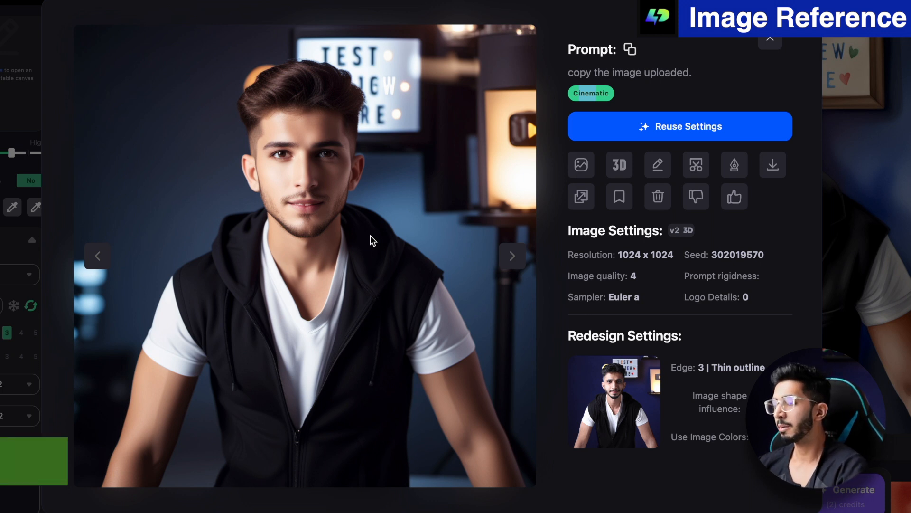
{"action": "left_click", "coordinate": [770, 40]}
Step: Crop the uploaded photo to a full-width square around the man and the laptops and confirm it as the reference image
{"action": "scroll", "coordinate": [9, 251], "scroll_direction": "up", "scroll_amount": 2}
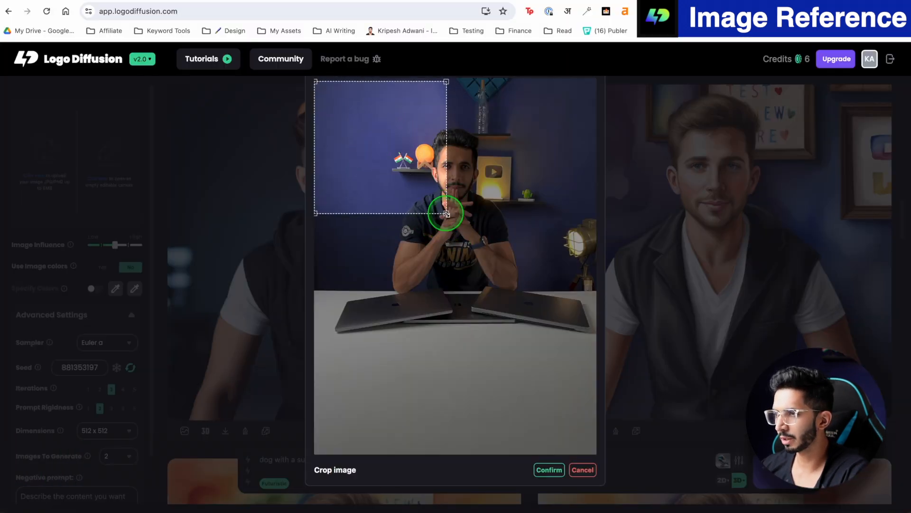
{"action": "left_click_drag", "start_coordinate": [446, 213], "coordinate": [720, 474]}
{"action": "mouse_move", "coordinate": [505, 242]}
{"action": "left_mouse_down"}
{"action": "mouse_move", "coordinate": [494, 256]}
{"action": "mouse_move", "coordinate": [504, 245]}
{"action": "left_mouse_up"}
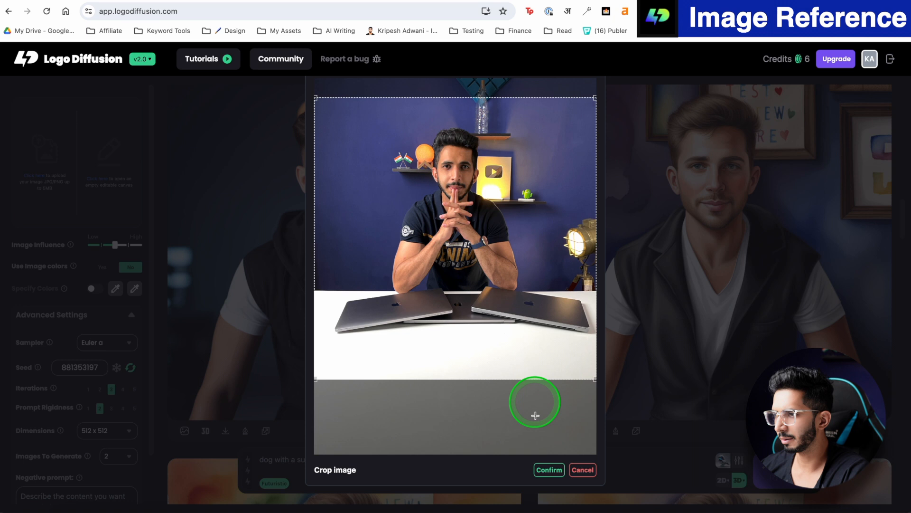
{"action": "left_click", "coordinate": [549, 470]}
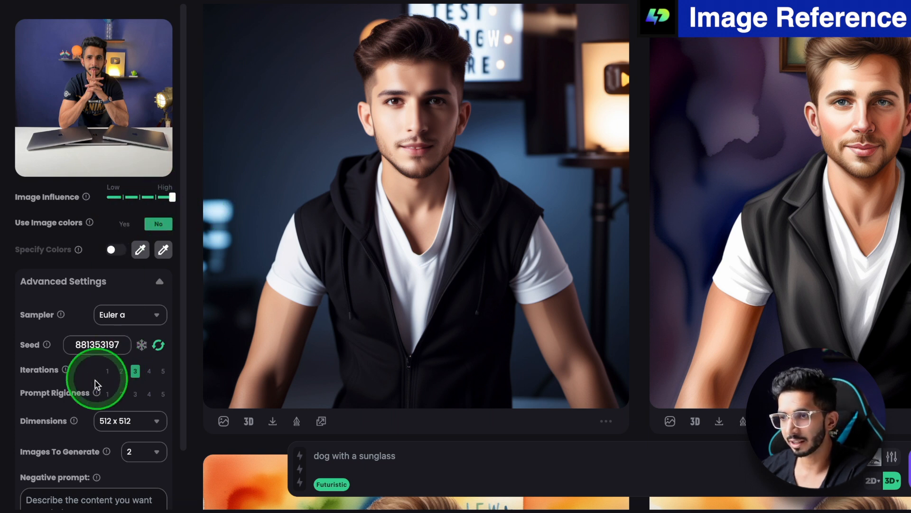
Step: Check what the iterations setting does and set the iterations to 4
{"action": "mouse_move", "coordinate": [66, 370]}
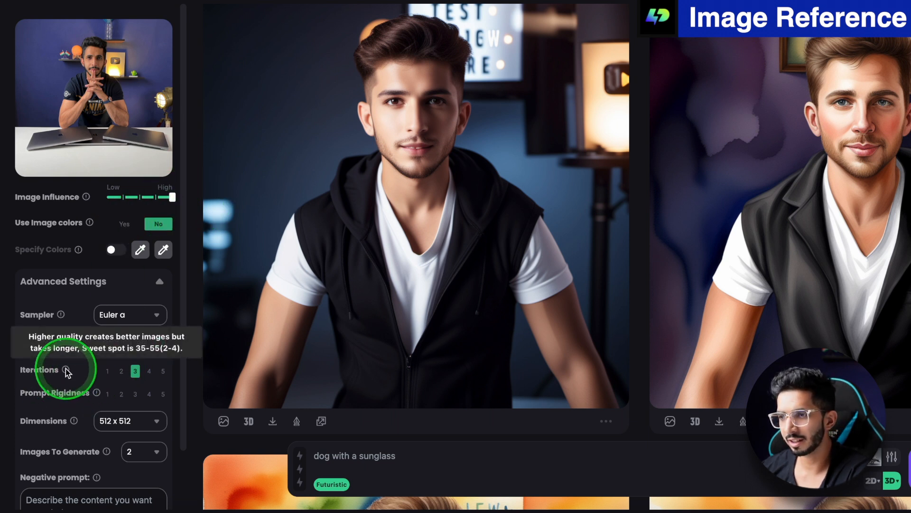
{"action": "left_click", "coordinate": [150, 373]}
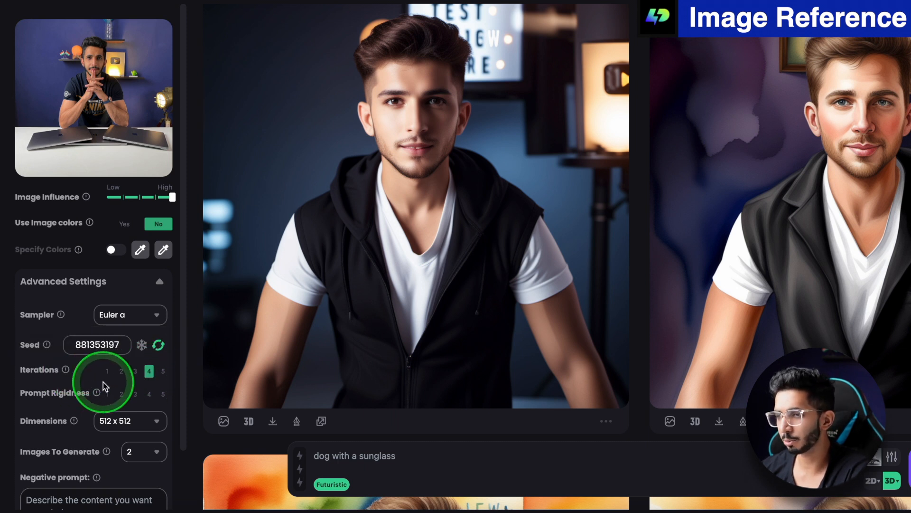
{"action": "scroll", "coordinate": [126, 419], "scroll_direction": "down", "scroll_amount": 2}
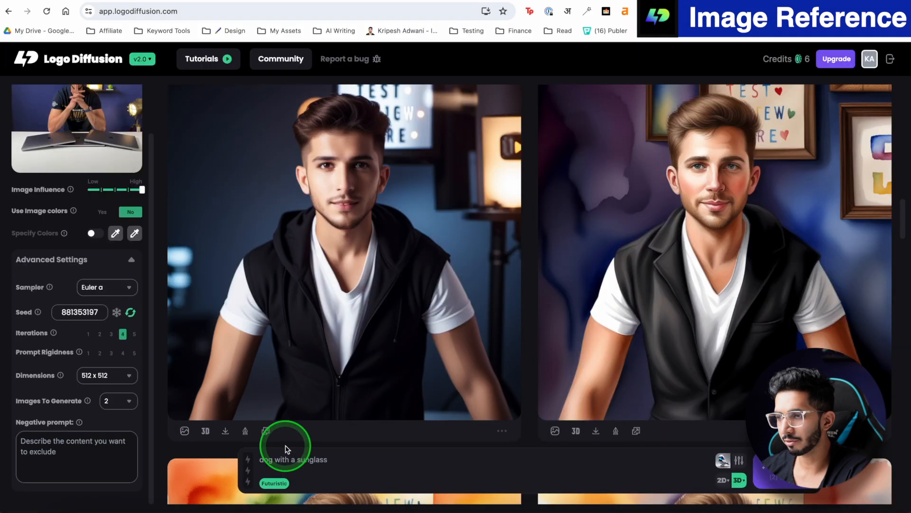
Step: Enter the prompt "copy the image uploaded" and generate 1024 x 1024 3D images of the reference photo in the Digital art style
{"action": "scroll", "coordinate": [284, 448], "scroll_direction": "down", "scroll_amount": 10}
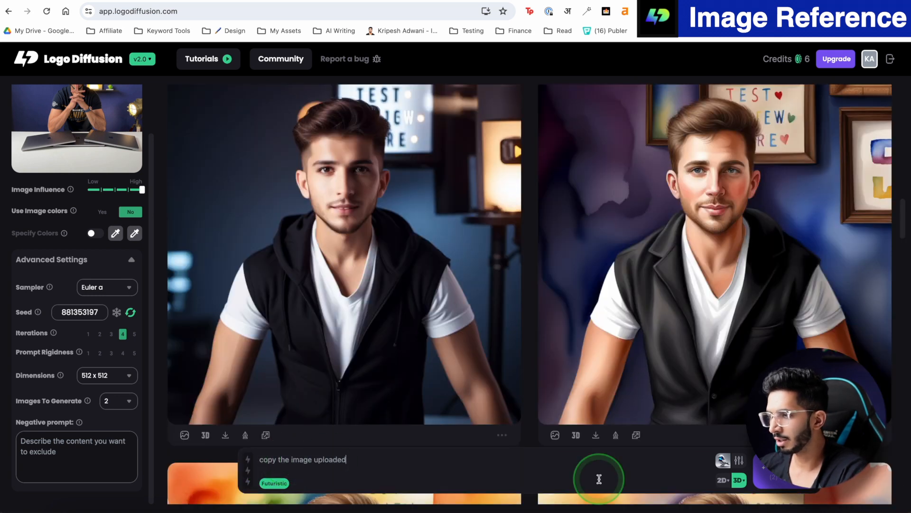
{"action": "left_click", "coordinate": [739, 481]}
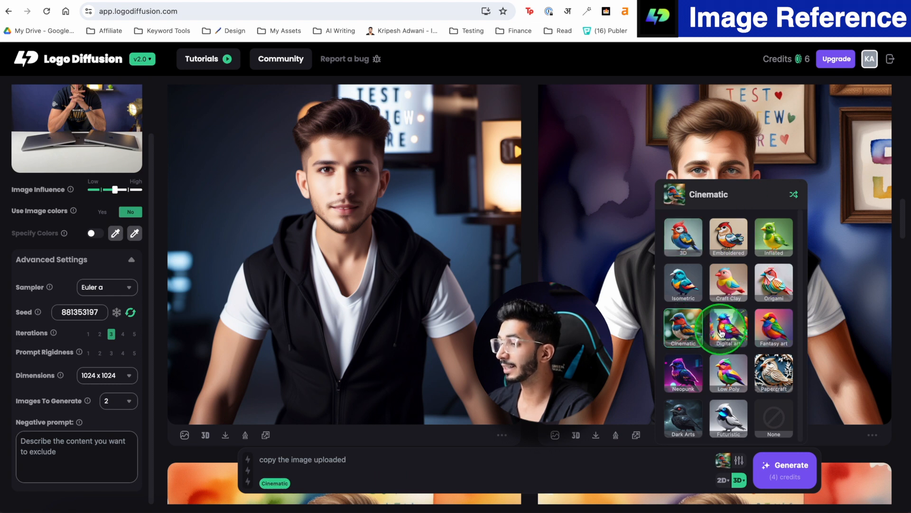
{"action": "left_click", "coordinate": [722, 332]}
{"action": "scroll", "coordinate": [90, 138], "scroll_direction": "up", "scroll_amount": 2}
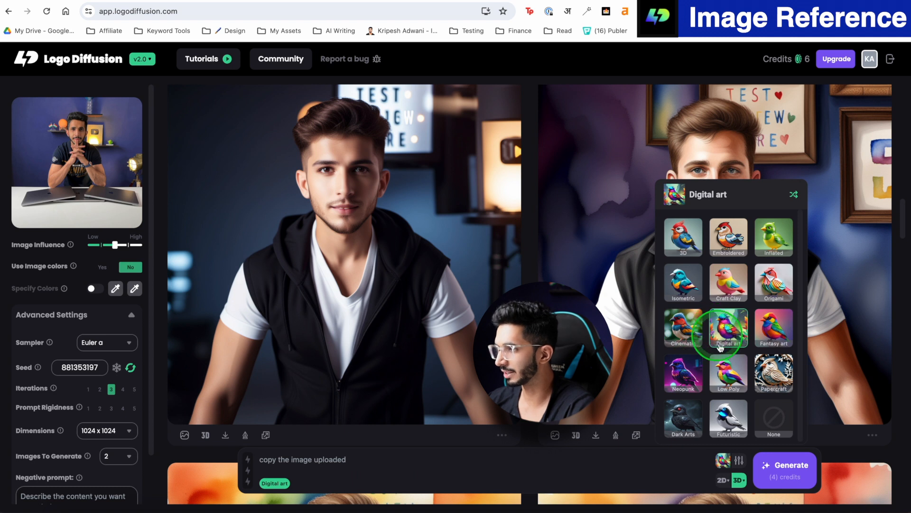
{"action": "left_click", "coordinate": [786, 468]}
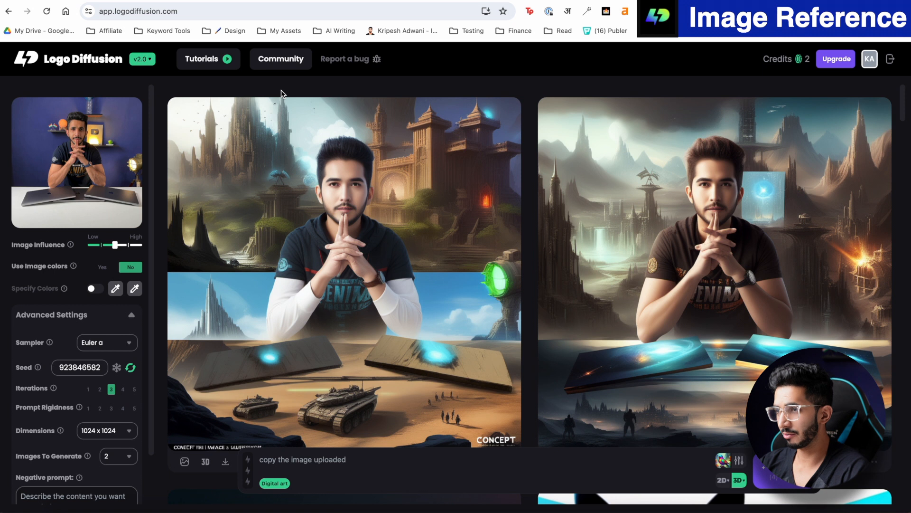
{"action": "left_click", "coordinate": [332, 197]}
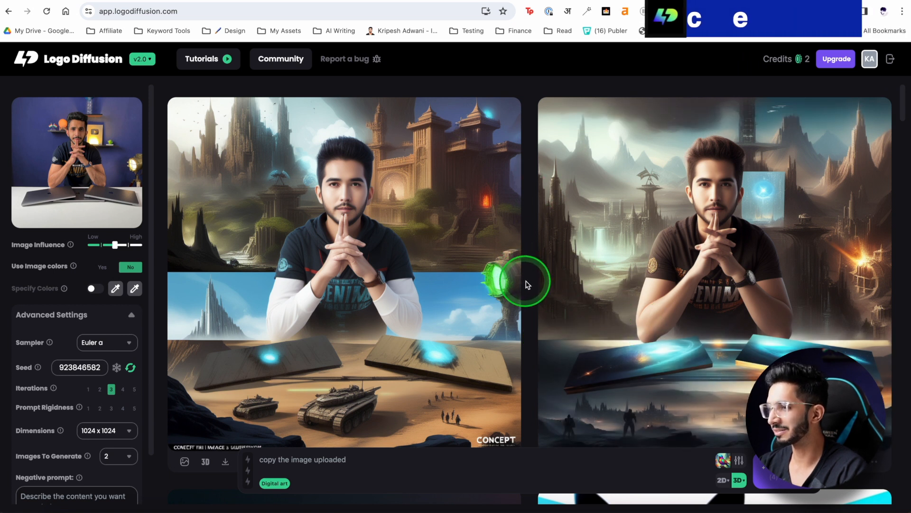
{"action": "mouse_move", "coordinate": [57, 197]}
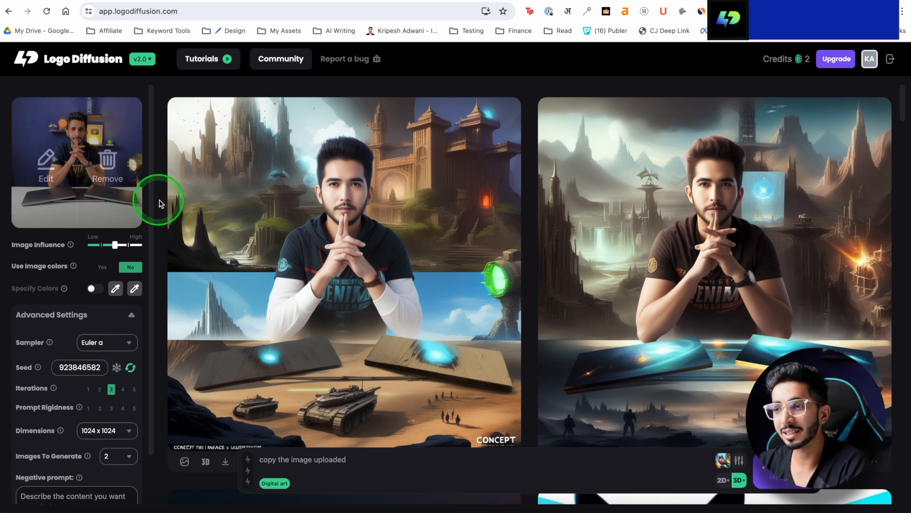
Step: Find the earlier Futuristic robot owl image among the generated results and review its prompt and source image in the detail view
{"action": "scroll", "coordinate": [242, 263], "scroll_direction": "down", "scroll_amount": 10}
{"action": "scroll", "coordinate": [242, 261], "scroll_direction": "up", "scroll_amount": 8}
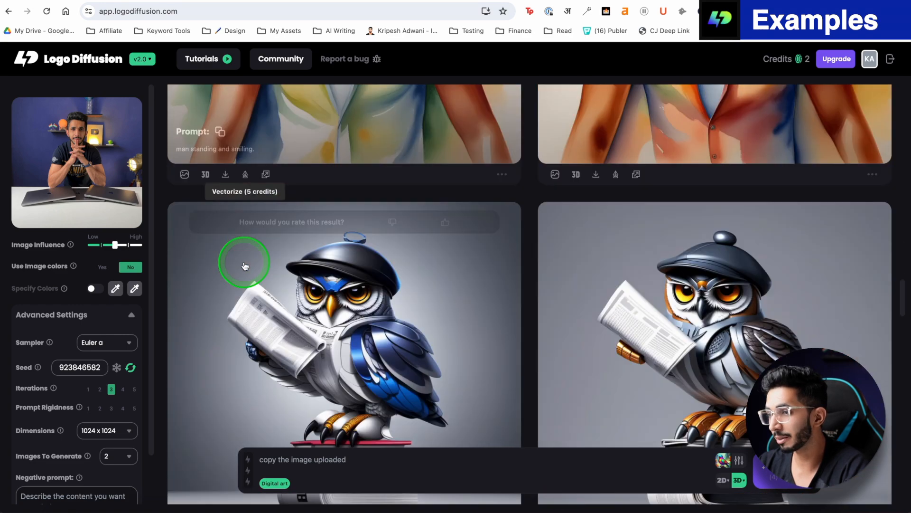
{"action": "scroll", "coordinate": [336, 253], "scroll_direction": "down", "scroll_amount": 3}
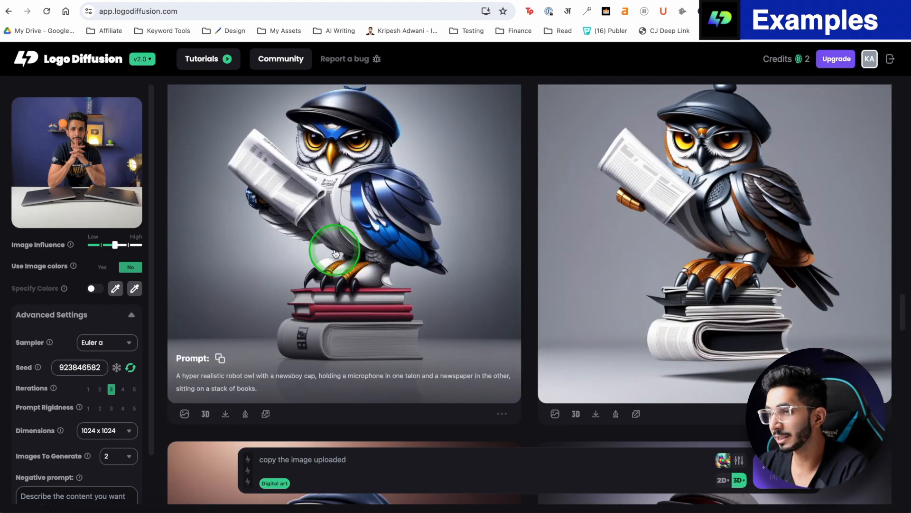
{"action": "left_click", "coordinate": [333, 247]}
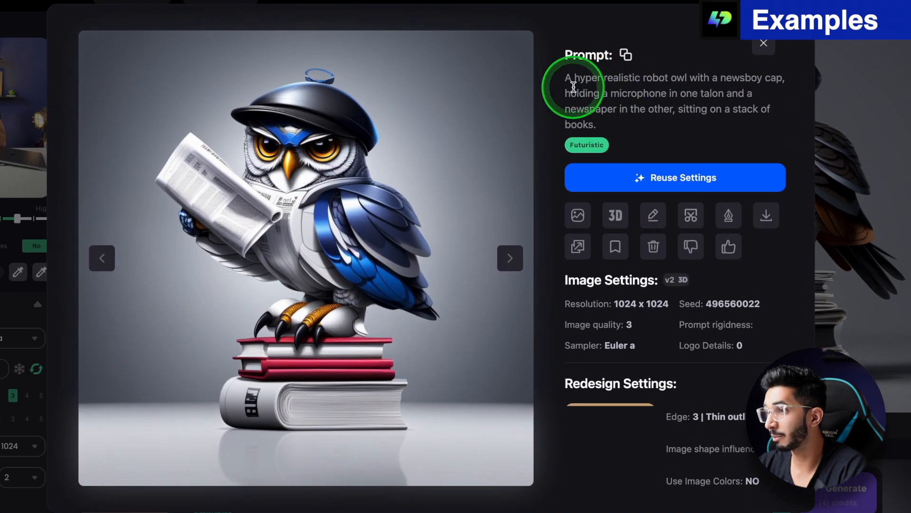
{"action": "left_click_drag", "start_coordinate": [602, 93], "coordinate": [605, 103]}
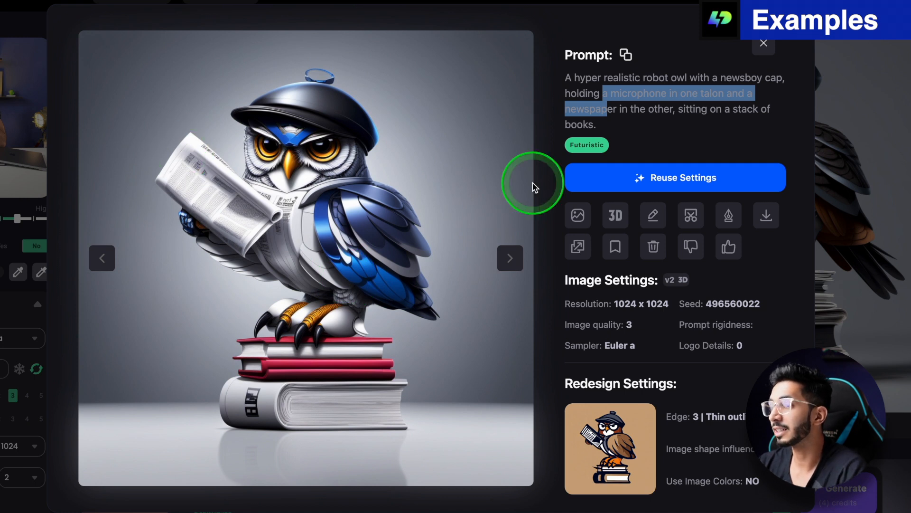
{"action": "left_click_drag", "start_coordinate": [609, 126], "coordinate": [562, 73]}
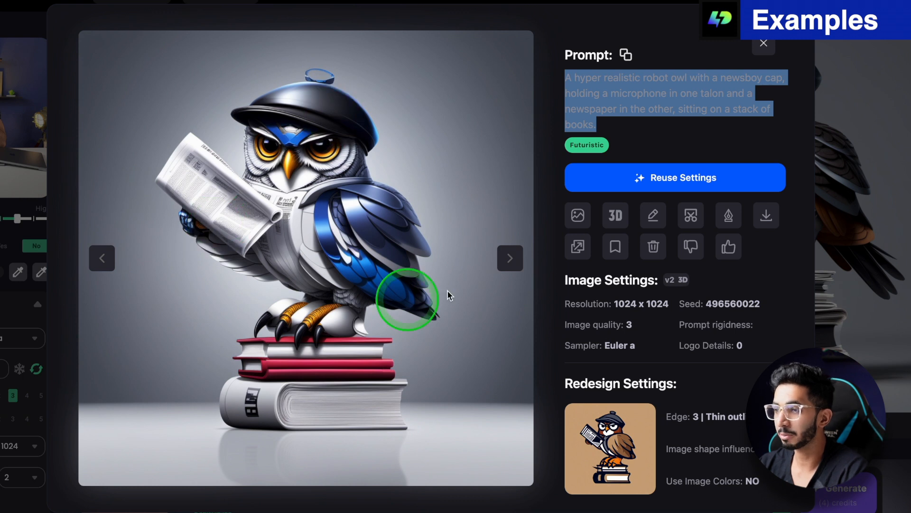
{"action": "left_click", "coordinate": [765, 42]}
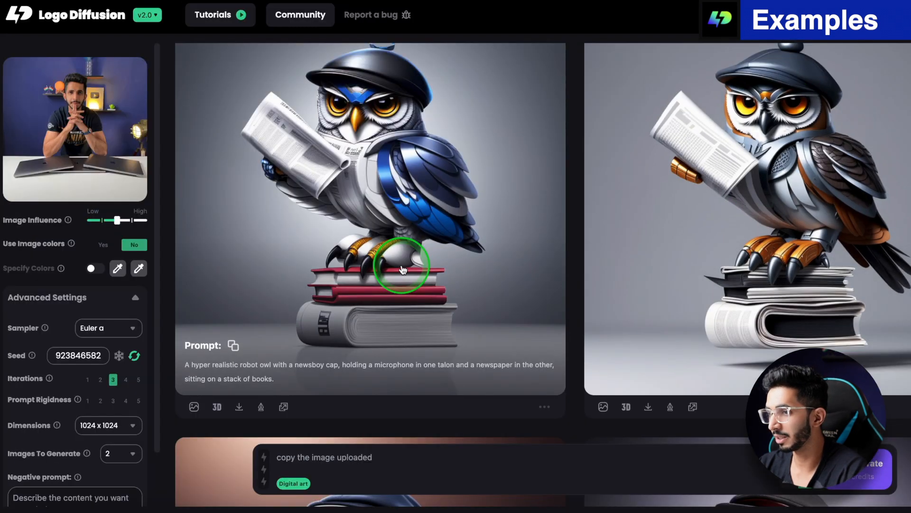
Step: Open the 2D Mascot owl holding a microphone and compare the image with its prompt text
{"action": "scroll", "coordinate": [403, 268], "scroll_direction": "down", "scroll_amount": 8}
{"action": "scroll", "coordinate": [494, 326], "scroll_direction": "down", "scroll_amount": 8}
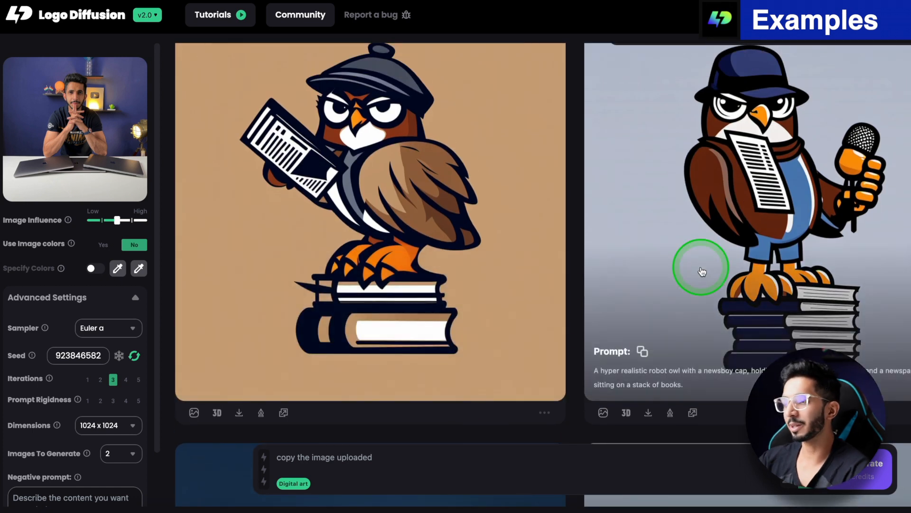
{"action": "left_click", "coordinate": [702, 272]}
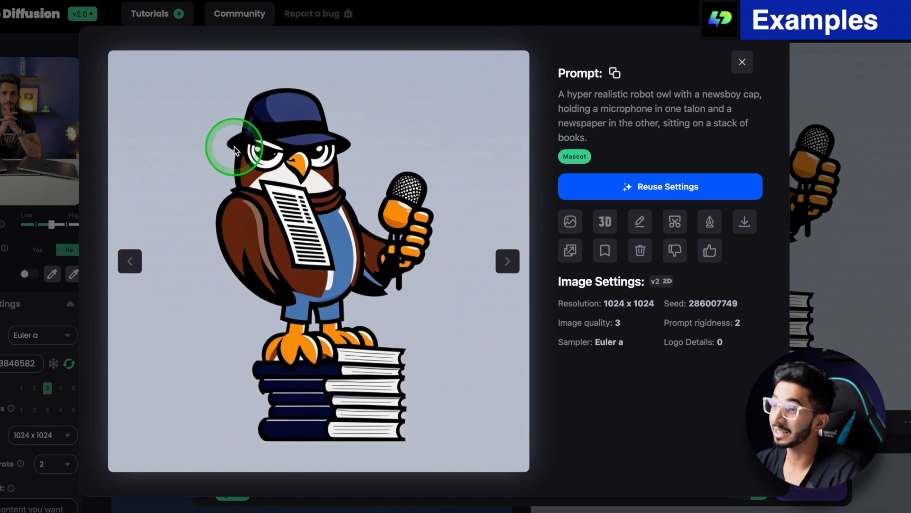
{"action": "left_click_drag", "start_coordinate": [588, 140], "coordinate": [506, 76]}
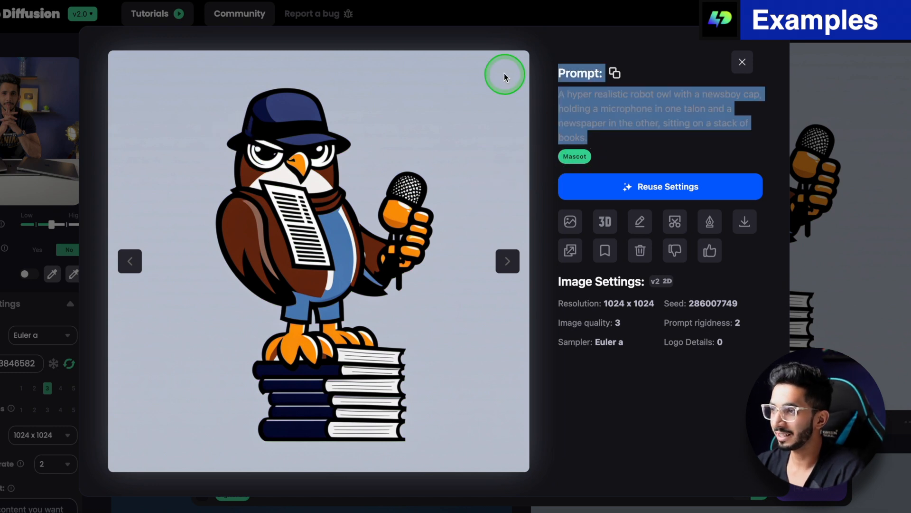
{"action": "left_click_drag", "start_coordinate": [530, 108], "coordinate": [564, 108]}
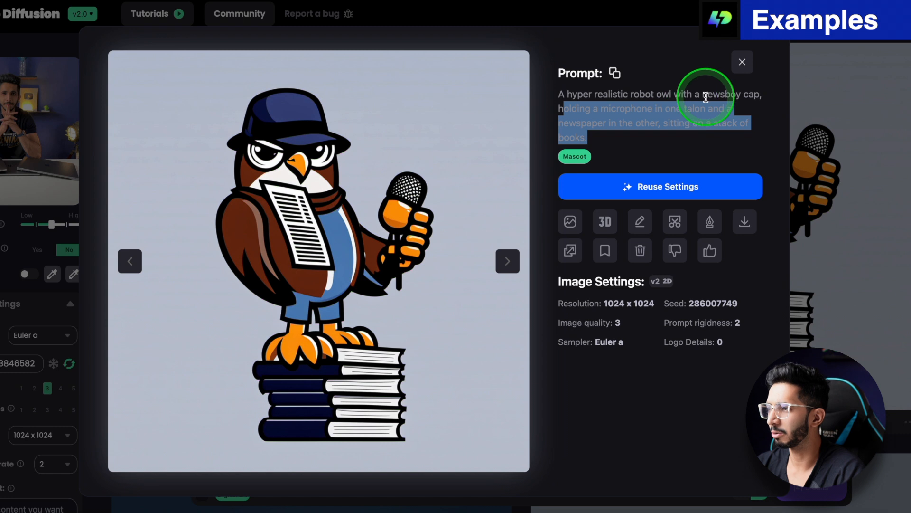
{"action": "left_click", "coordinate": [593, 137]}
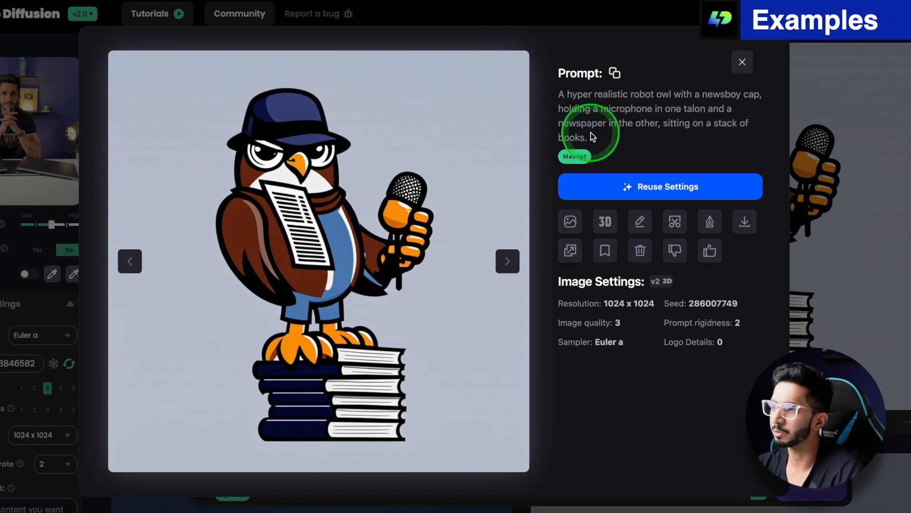
Step: Close the owl's detail view and look through the cyborg dog logos down to the pizza delivery scooter images
{"action": "left_click", "coordinate": [57, 173]}
{"action": "scroll", "coordinate": [326, 234], "scroll_direction": "down", "scroll_amount": 8}
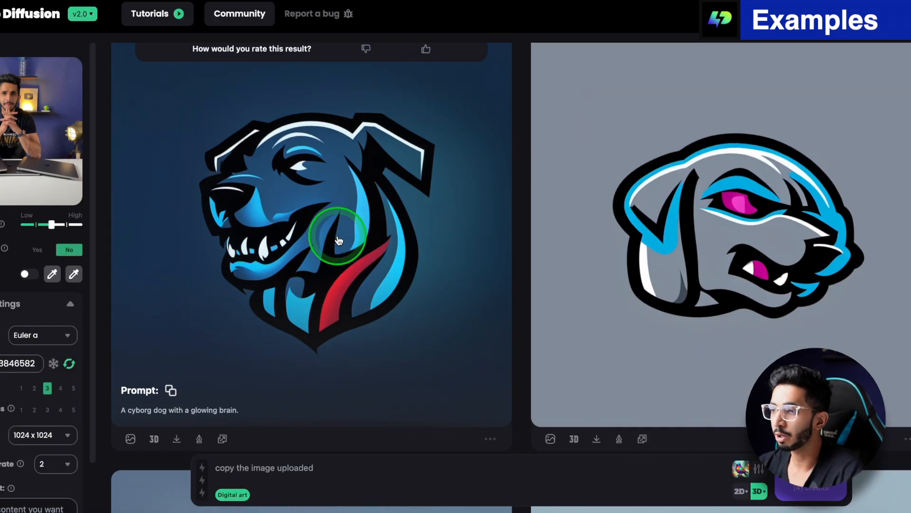
{"action": "scroll", "coordinate": [339, 241], "scroll_direction": "down", "scroll_amount": 1}
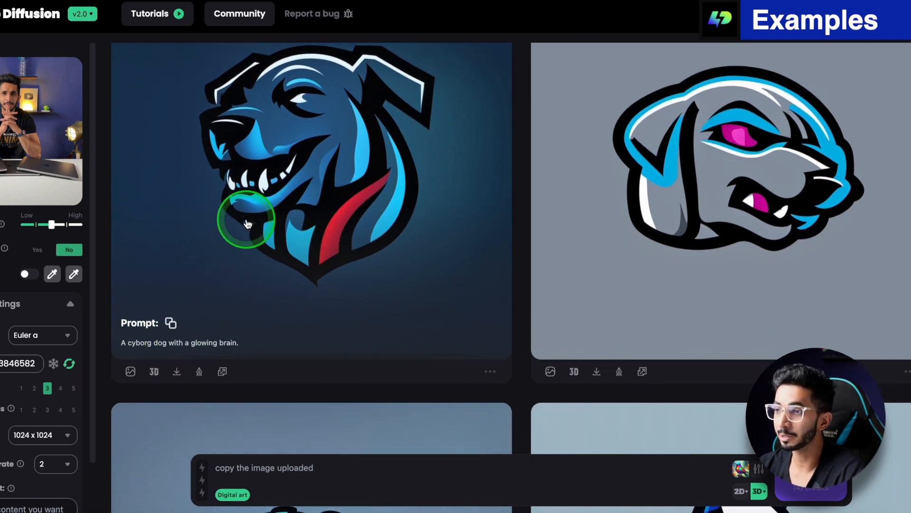
{"action": "scroll", "coordinate": [251, 213], "scroll_direction": "up", "scroll_amount": 1}
{"action": "scroll", "coordinate": [326, 238], "scroll_direction": "down", "scroll_amount": 6}
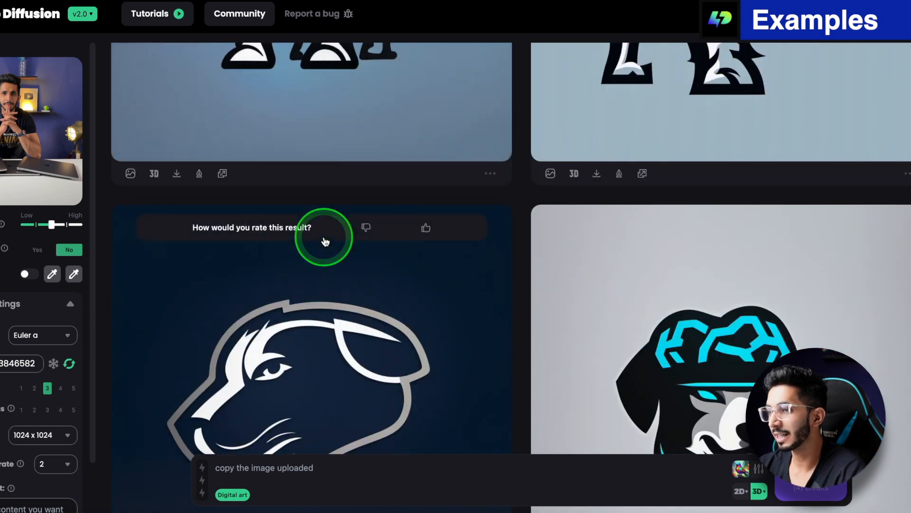
{"action": "scroll", "coordinate": [504, 268], "scroll_direction": "down", "scroll_amount": 5}
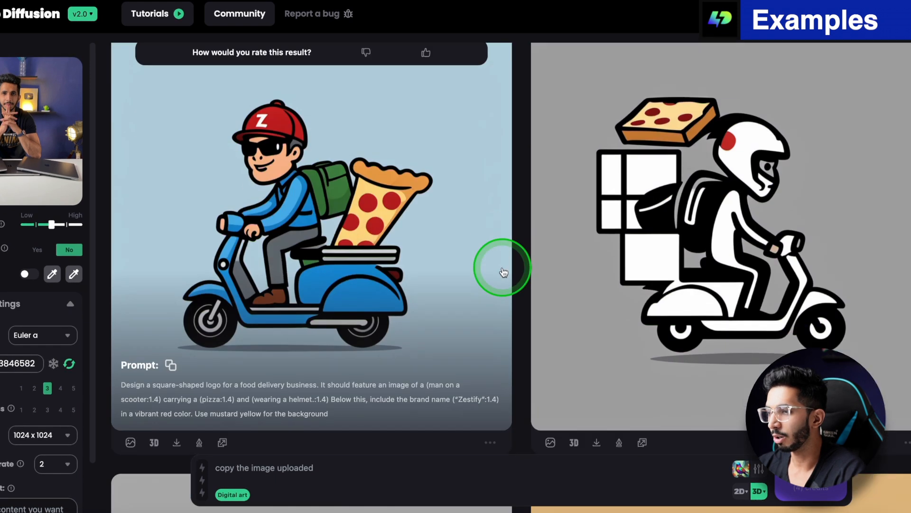
Step: Open the Mascot image of the man on a blue scooter carrying pizza and read its full prompt
{"action": "left_click", "coordinate": [227, 309]}
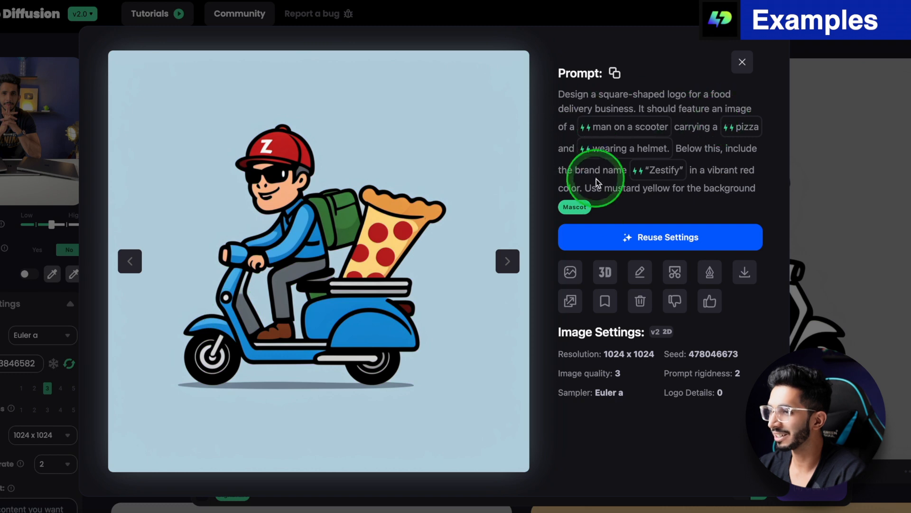
{"action": "left_click_drag", "start_coordinate": [765, 187], "coordinate": [567, 91]}
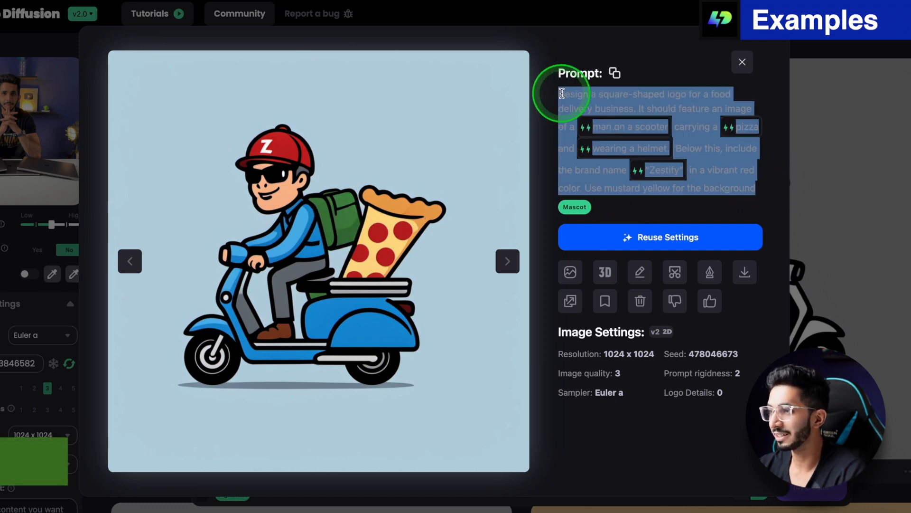
{"action": "left_click", "coordinate": [760, 97]}
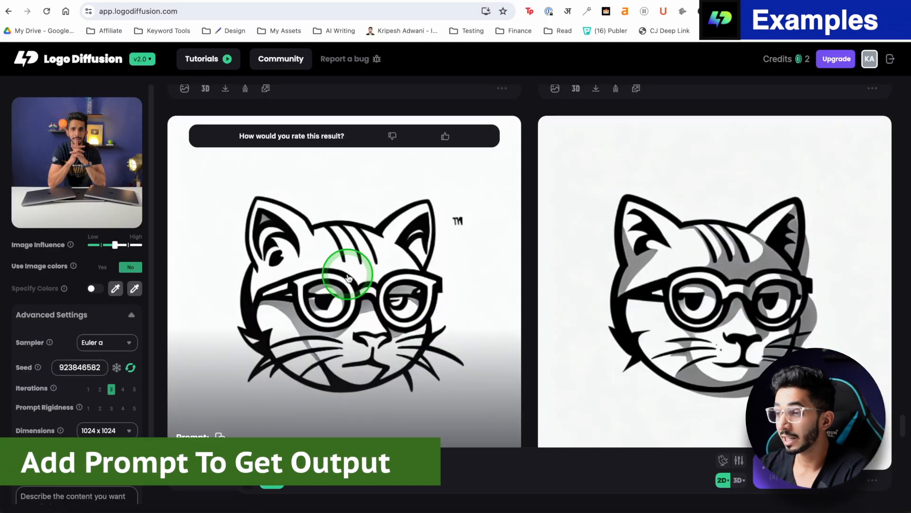
Step: Open the Pictorial image of the cat with glasses and compare it with its prompt, image settings and redesign settings
{"action": "left_click", "coordinate": [348, 279]}
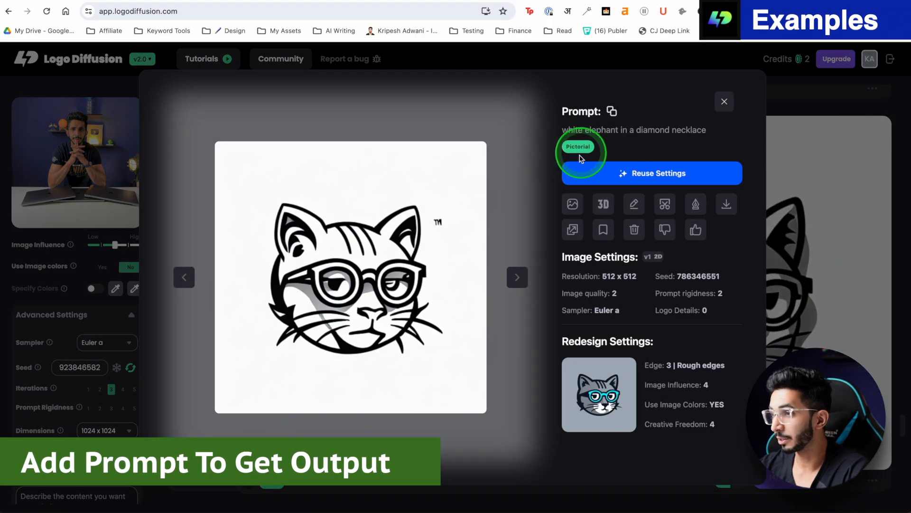
{"action": "left_click", "coordinate": [774, 244]}
{"action": "scroll", "coordinate": [692, 269], "scroll_direction": "down", "scroll_amount": 8}
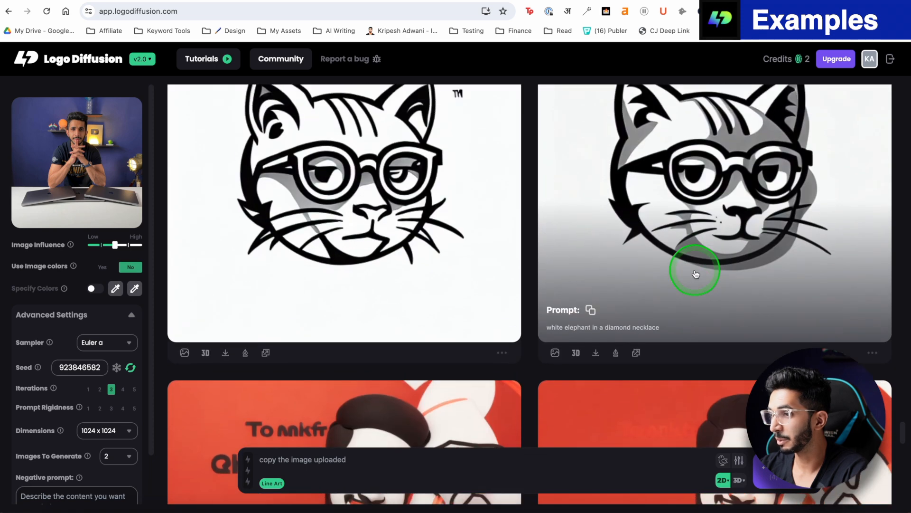
Step: Browse the older generated results, comparing the images of the man with folded hands and the birthday cakes with their prompts
{"action": "scroll", "coordinate": [691, 266], "scroll_direction": "down", "scroll_amount": 5}
{"action": "scroll", "coordinate": [586, 203], "scroll_direction": "up", "scroll_amount": 5}
{"action": "scroll", "coordinate": [586, 204], "scroll_direction": "down", "scroll_amount": 3}
{"action": "scroll", "coordinate": [403, 276], "scroll_direction": "down", "scroll_amount": 5}
{"action": "scroll", "coordinate": [400, 275], "scroll_direction": "up", "scroll_amount": 12}
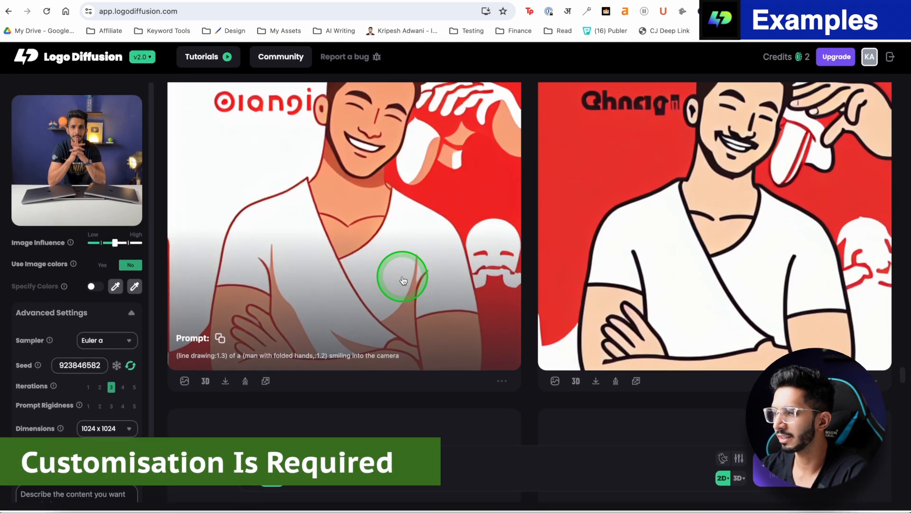
{"action": "scroll", "coordinate": [509, 278], "scroll_direction": "down", "scroll_amount": 15}
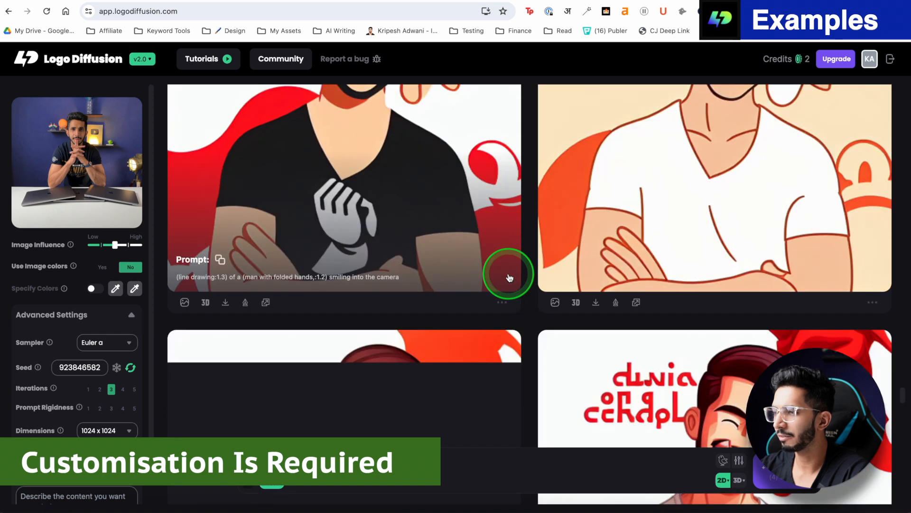
{"action": "scroll", "coordinate": [510, 278], "scroll_direction": "down", "scroll_amount": 15}
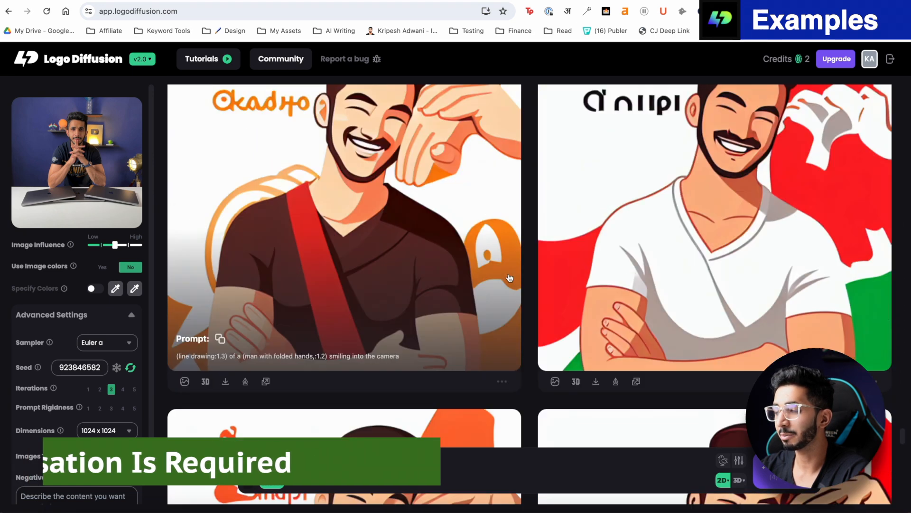
{"action": "scroll", "coordinate": [509, 278], "scroll_direction": "down", "scroll_amount": 15}
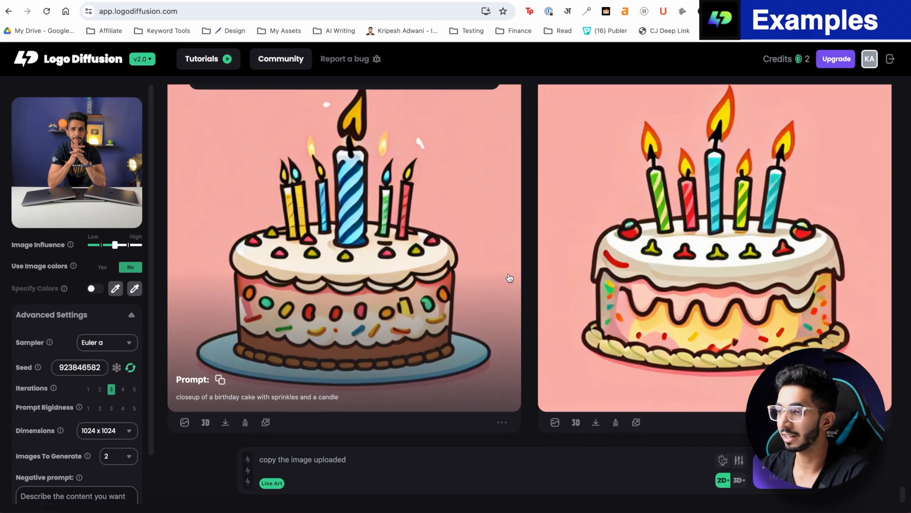
{"action": "scroll", "coordinate": [509, 278], "scroll_direction": "down", "scroll_amount": 15}
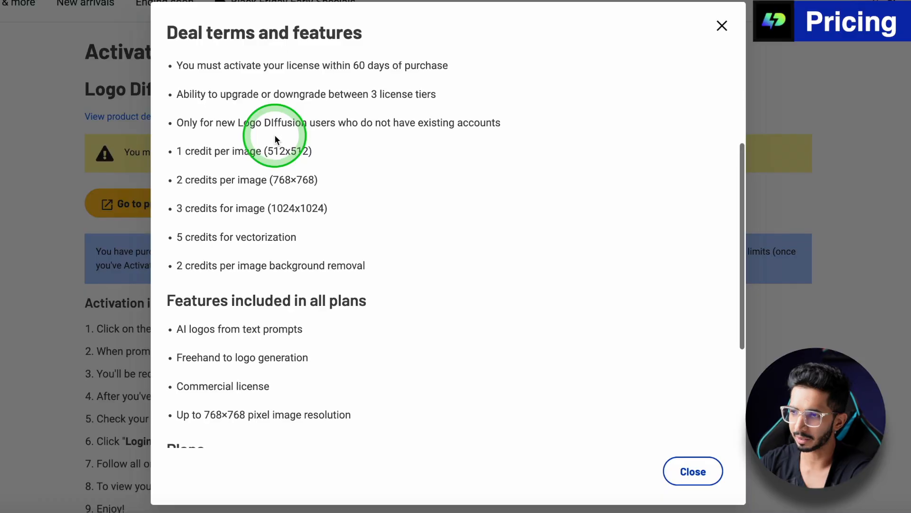
Step: Review the credit costs per image size in the Logo Diffusion deal terms and check the license tier selection under Plans
{"action": "left_click_drag", "start_coordinate": [225, 157], "coordinate": [286, 200]}
{"action": "scroll", "coordinate": [286, 201], "scroll_direction": "down", "scroll_amount": 3}
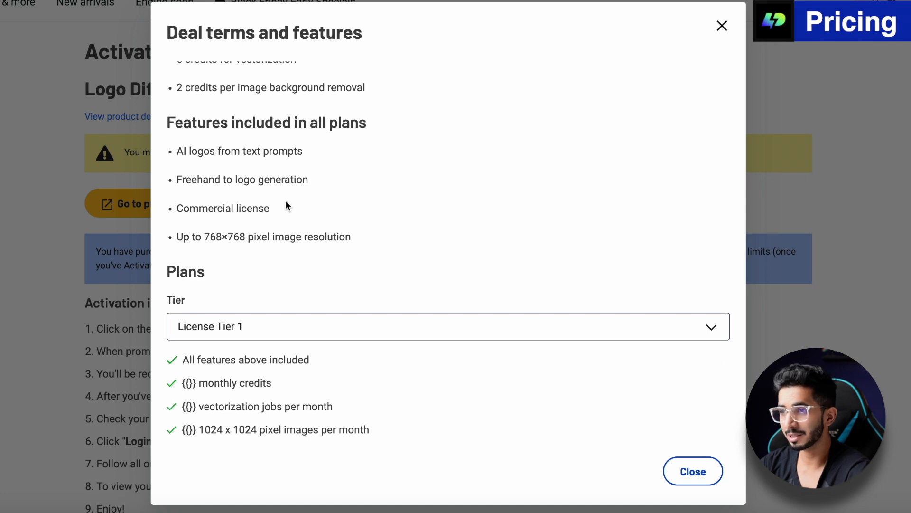
{"action": "left_click", "coordinate": [256, 327]}
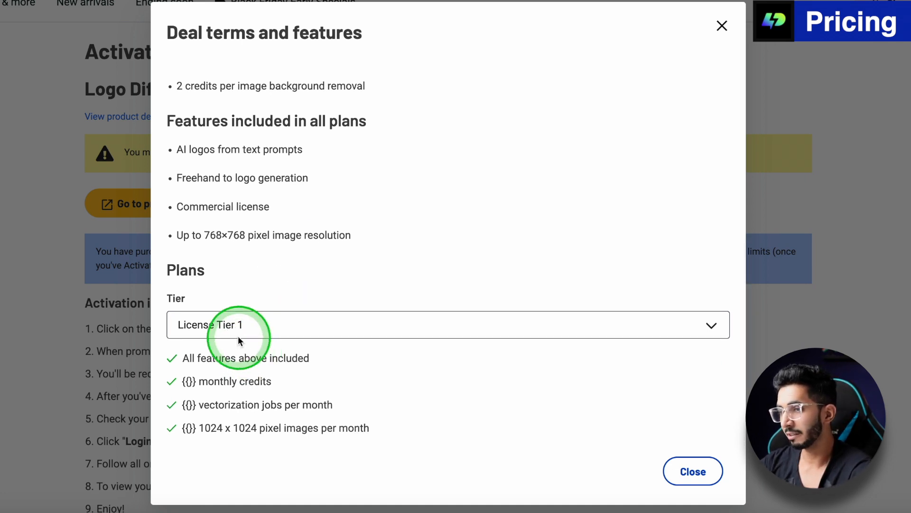
{"action": "left_click", "coordinate": [227, 327]}
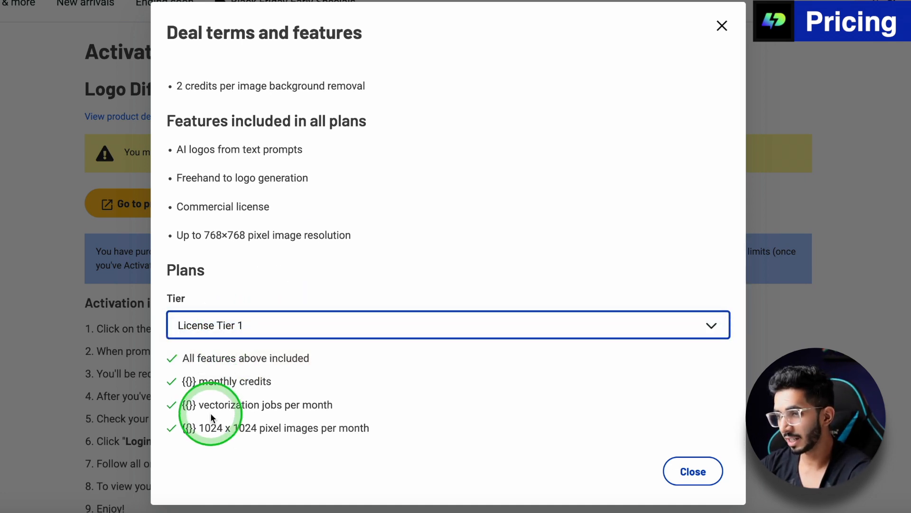
Step: Examine the monthly credits, vectorization jobs and 1024 x 1024 pixel images listed for License Tier 1
{"action": "left_click_drag", "start_coordinate": [194, 384], "coordinate": [281, 391]}
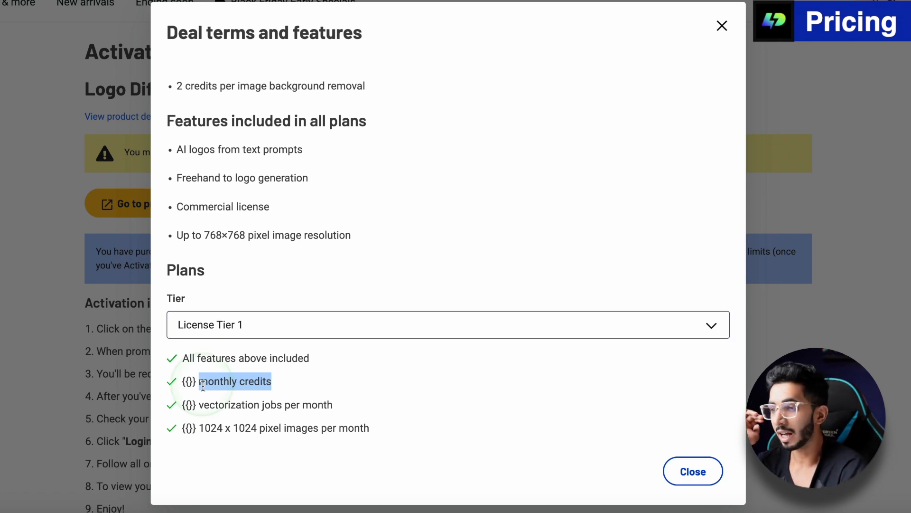
{"action": "left_click_drag", "start_coordinate": [208, 401], "coordinate": [369, 447]}
{"action": "left_click", "coordinate": [316, 433]}
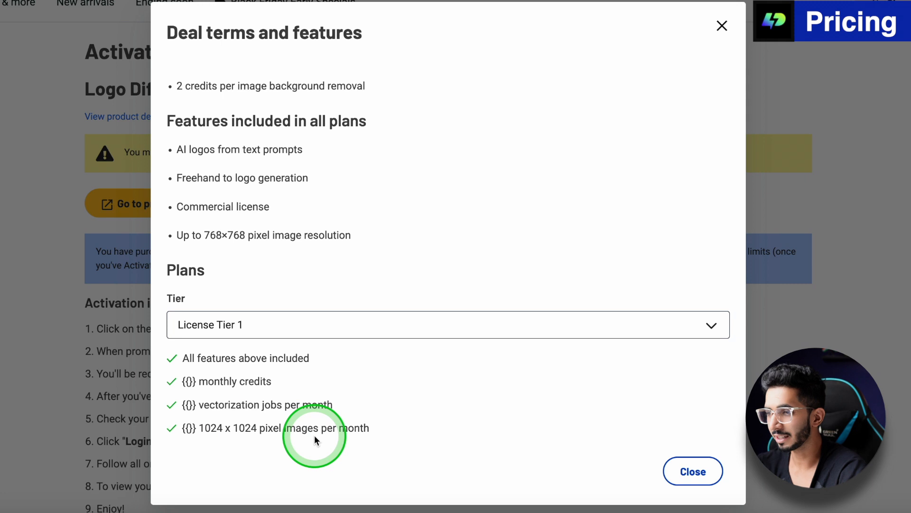
{"action": "left_click_drag", "start_coordinate": [226, 431], "coordinate": [407, 431]}
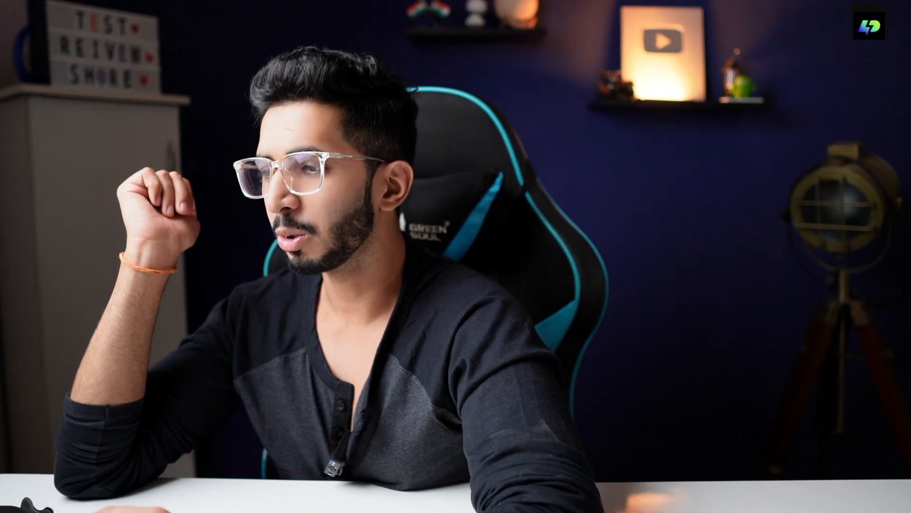